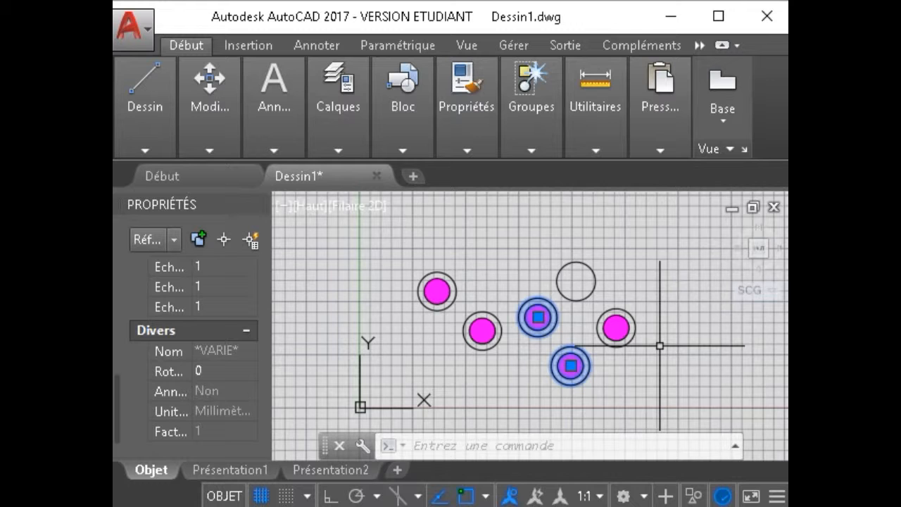
click(621, 372)
key(Escape)
click(595, 358)
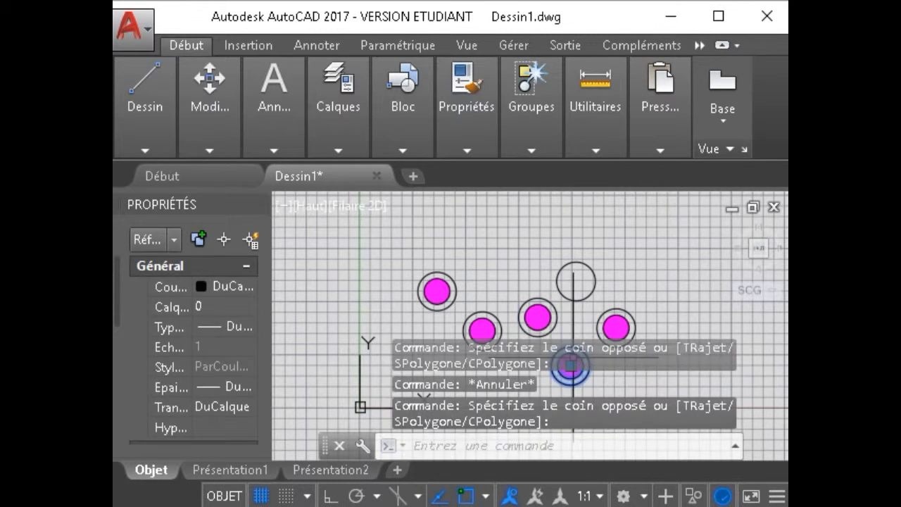
key(Escape)
scroll(567, 340, up, 1)
scroll(557, 331, up, 2)
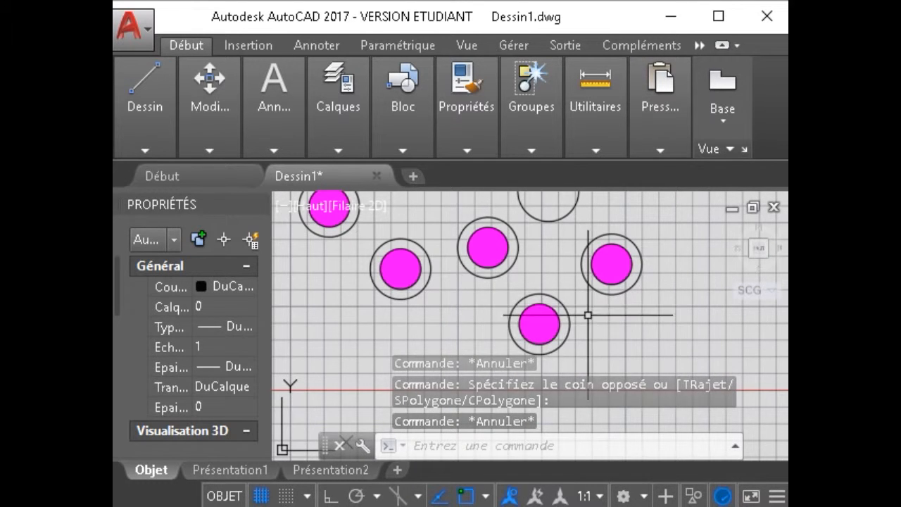
mouse_move(477, 286)
middle_down()
mouse_move(562, 321)
mouse_move(550, 317)
middle_up()
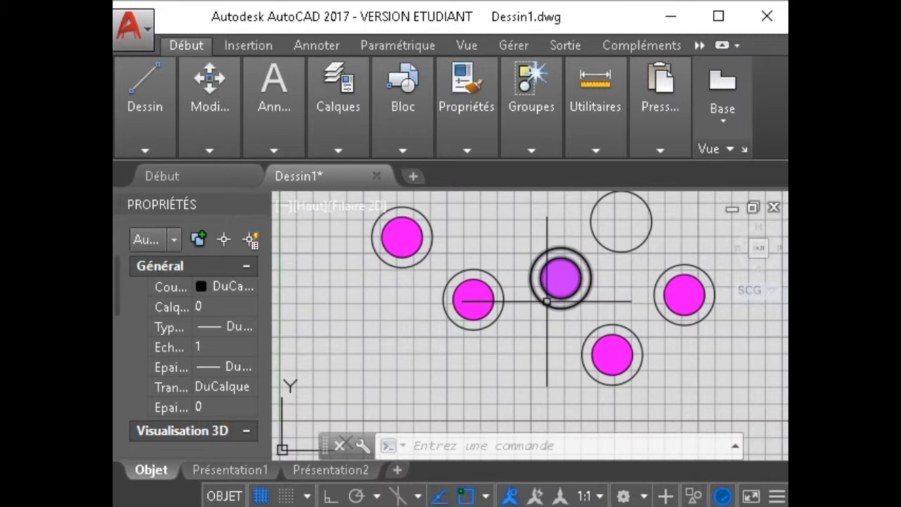
- Select the filled circle block closest to the empty circle and view its quick properties
click(560, 283)
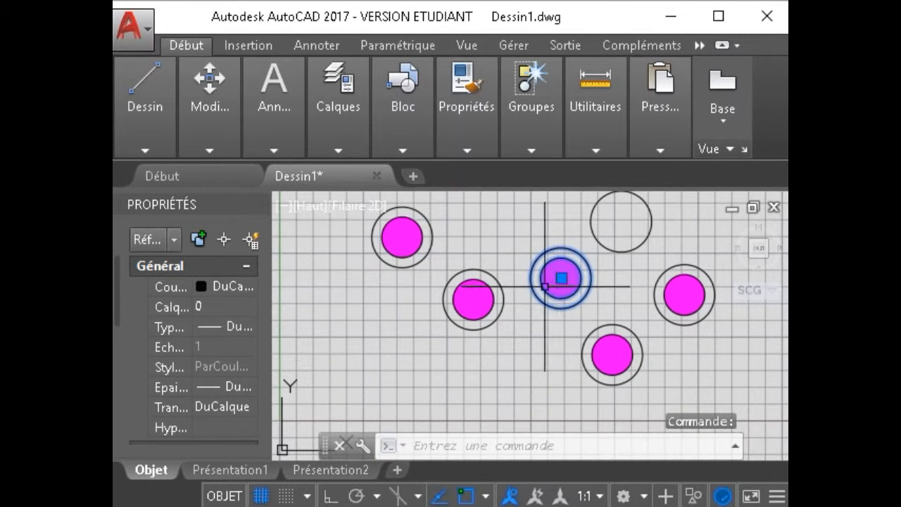
right_click(548, 296)
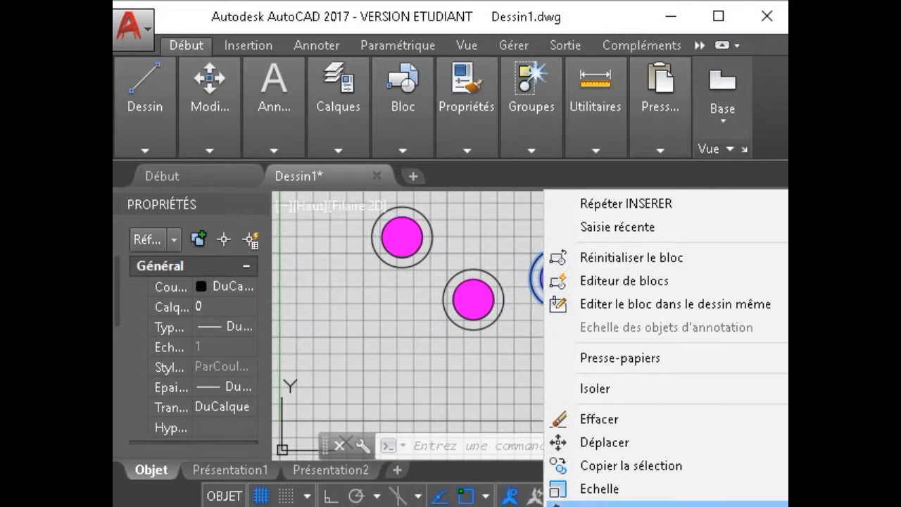
key(Escape)
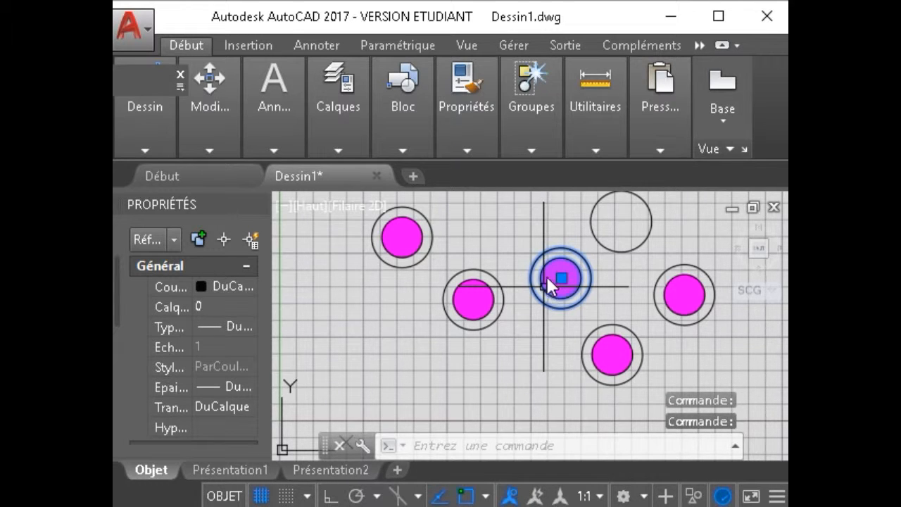
key(ctrl+shift+p)
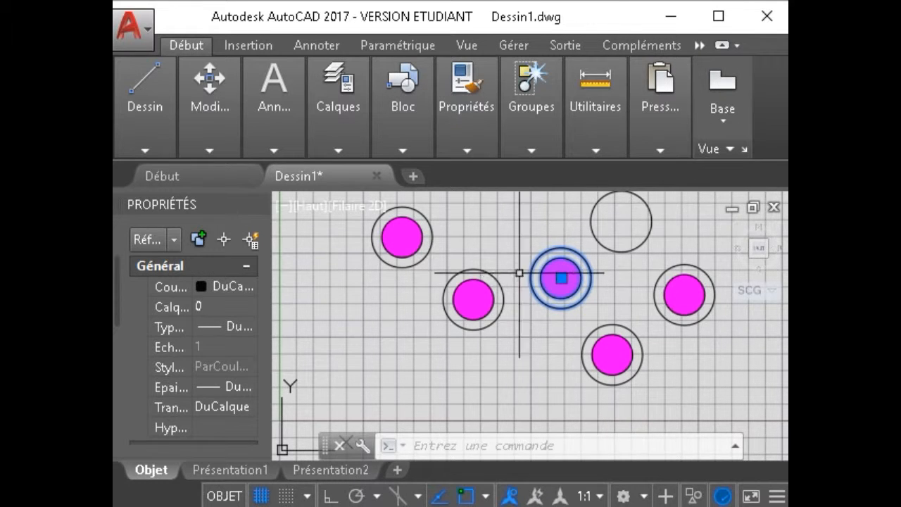
- Check the block name in the quick properties of the second filled circle from the left, and close them
key(Escape)
click(474, 298)
right_click(483, 298)
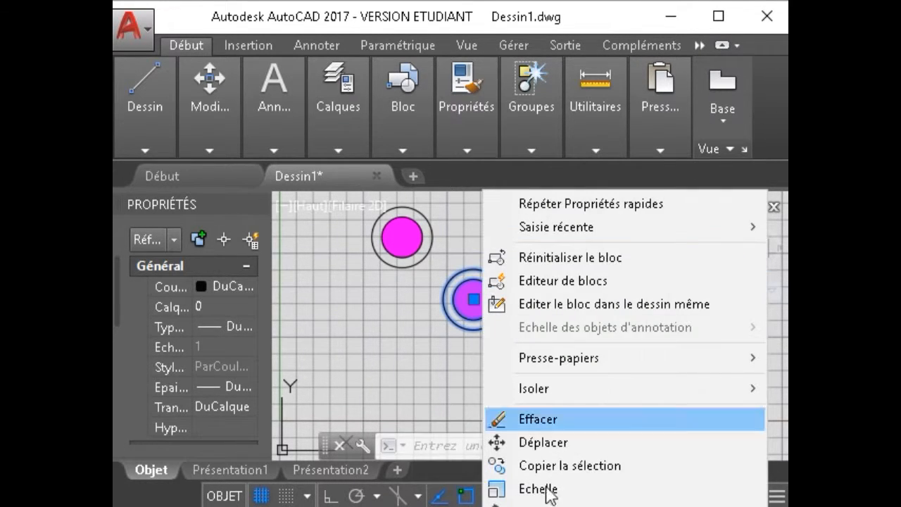
click(473, 298)
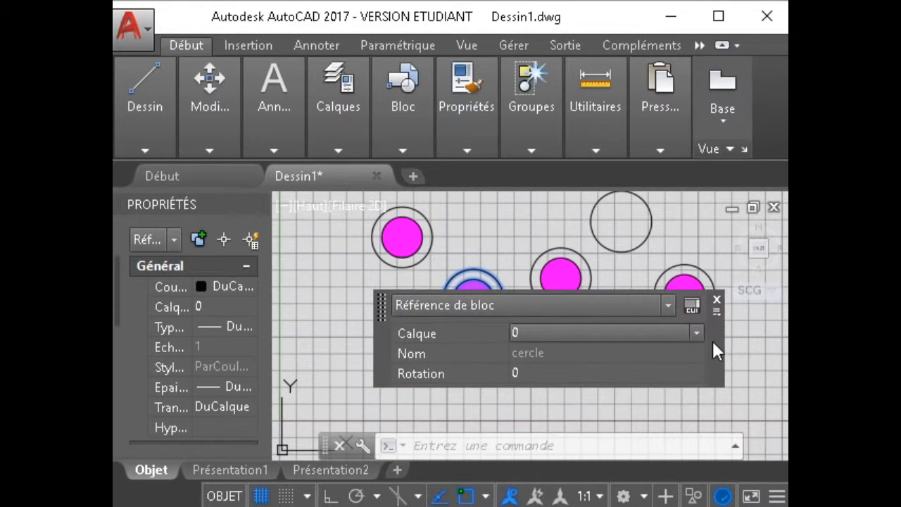
click(715, 301)
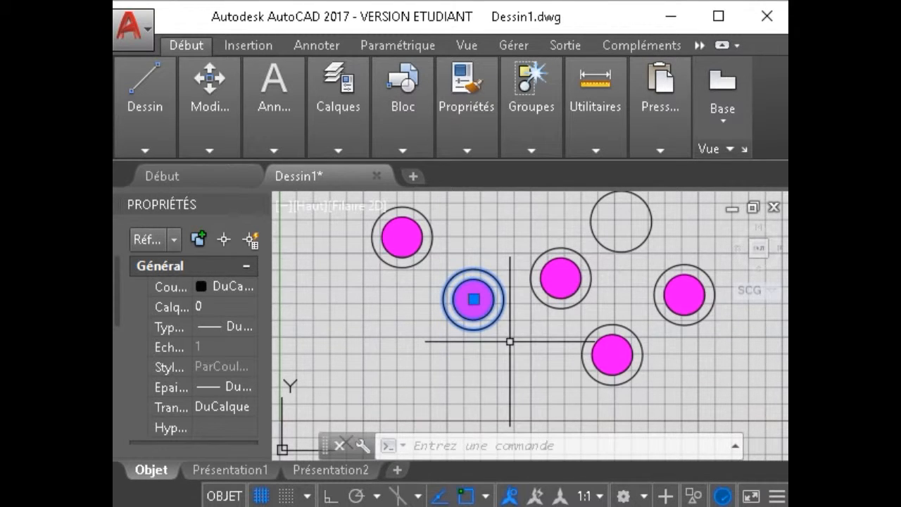
- Use SELECTSIMILAR on the second filled circle block from the left to select all matching block references
key(Escape)
click(468, 328)
click(475, 291)
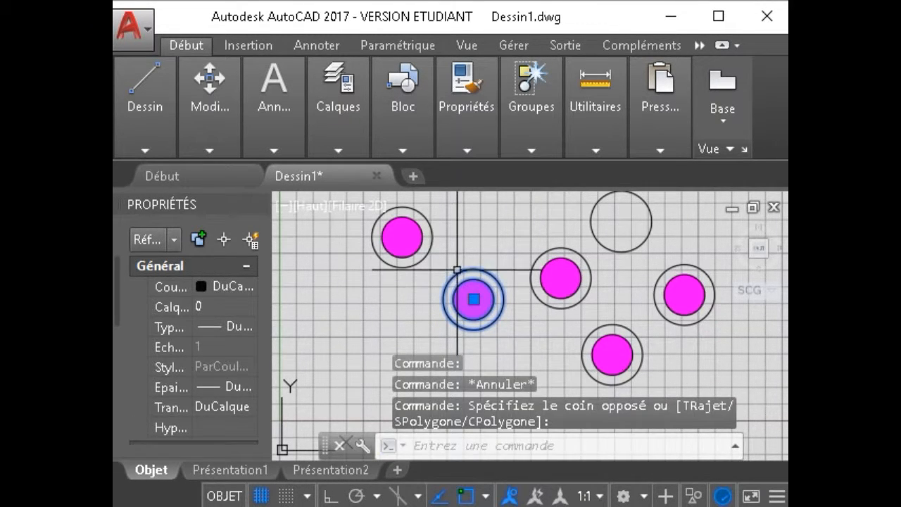
key(Escape)
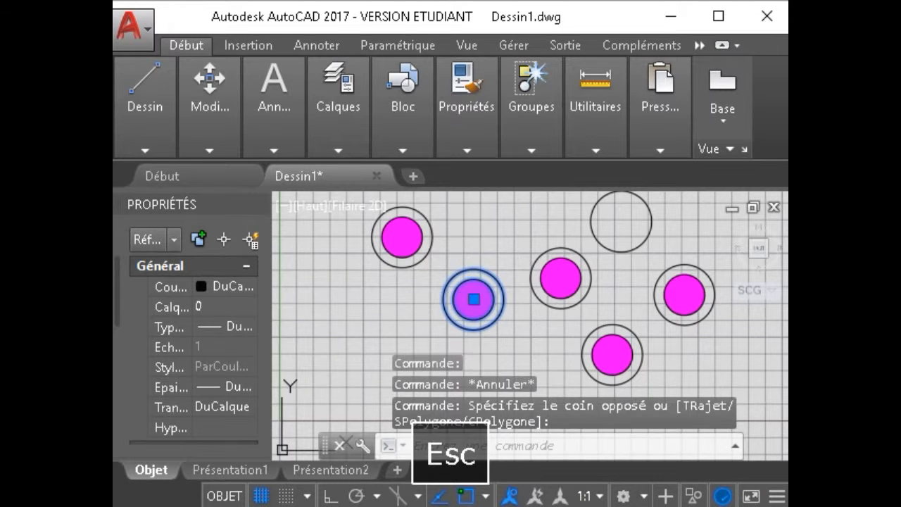
click(471, 298)
click(462, 276)
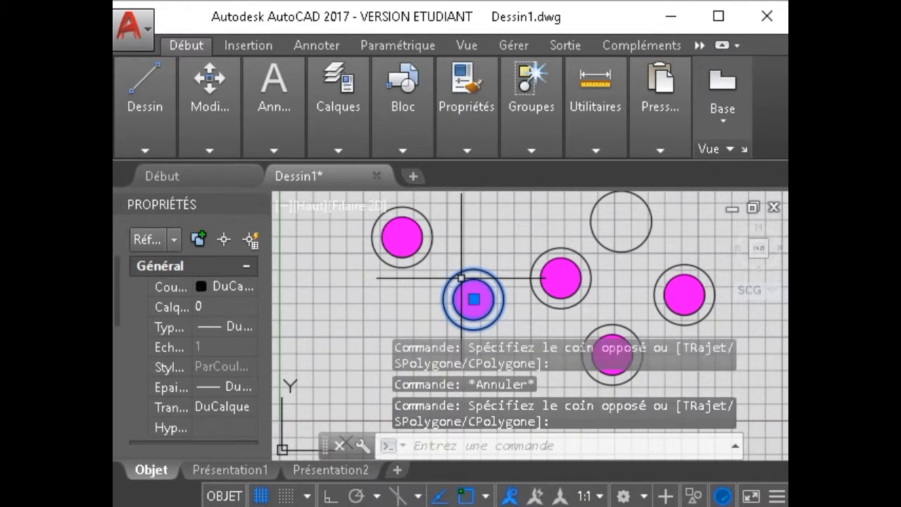
text(s)
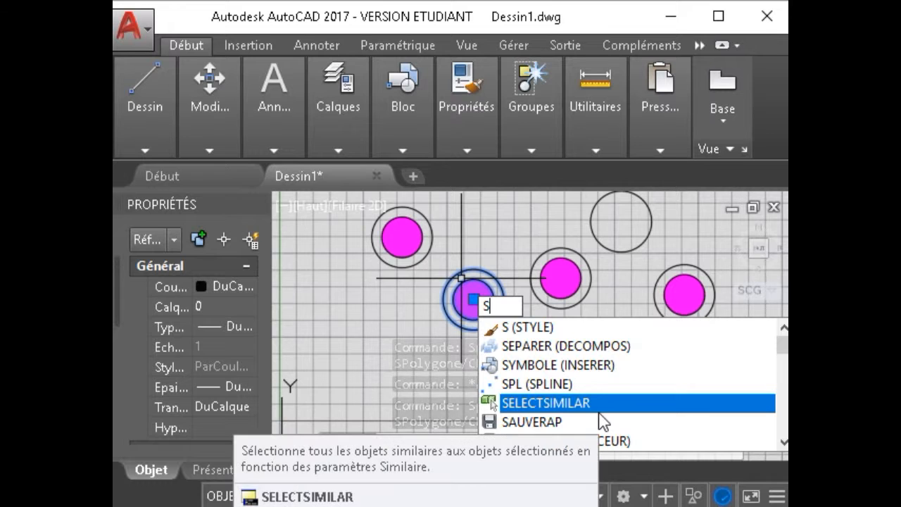
scroll(634, 383, down, 3)
scroll(614, 395, up, 3)
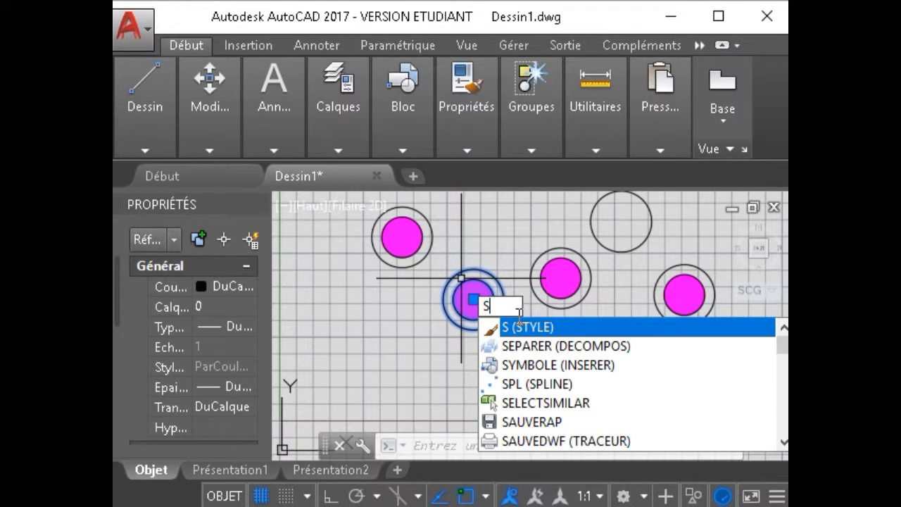
text(ELECTSIMILAR)
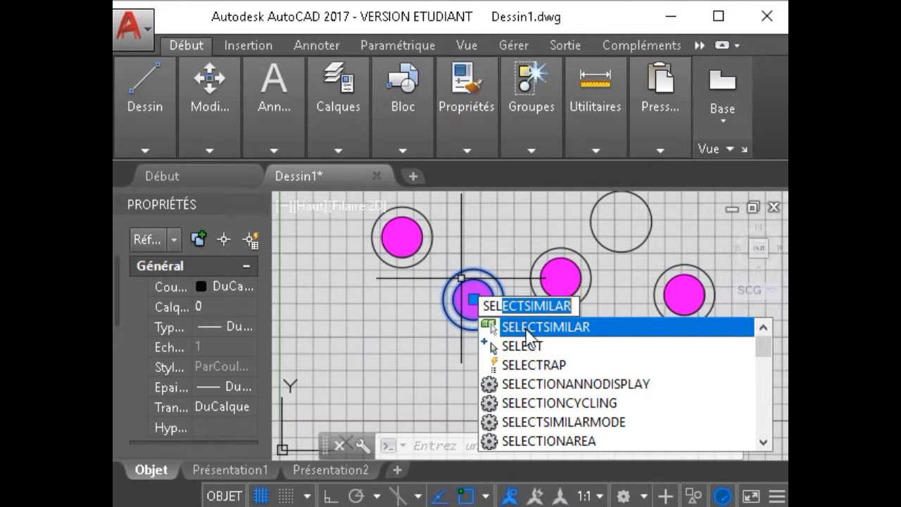
click(527, 330)
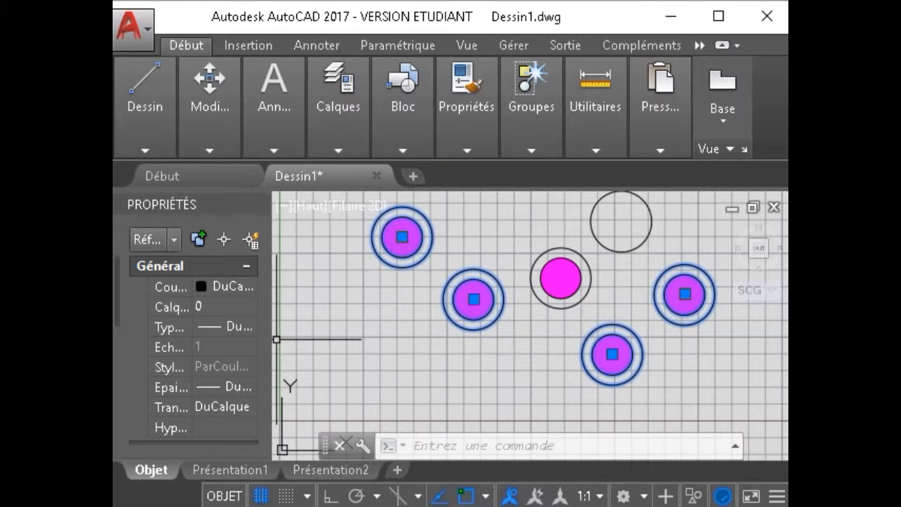
- Examine the object type and number of selected objects in the temporarily widened Properties palette
drag(269, 338, 370, 344)
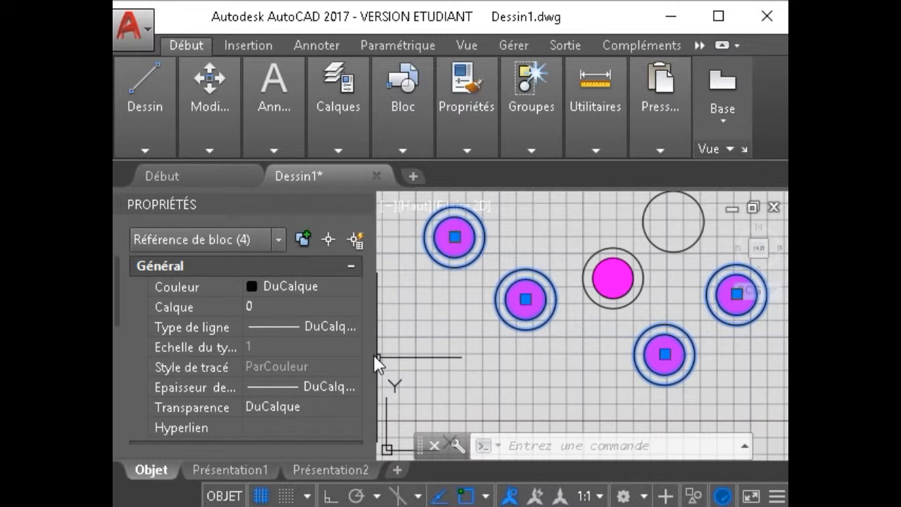
drag(374, 354, 272, 337)
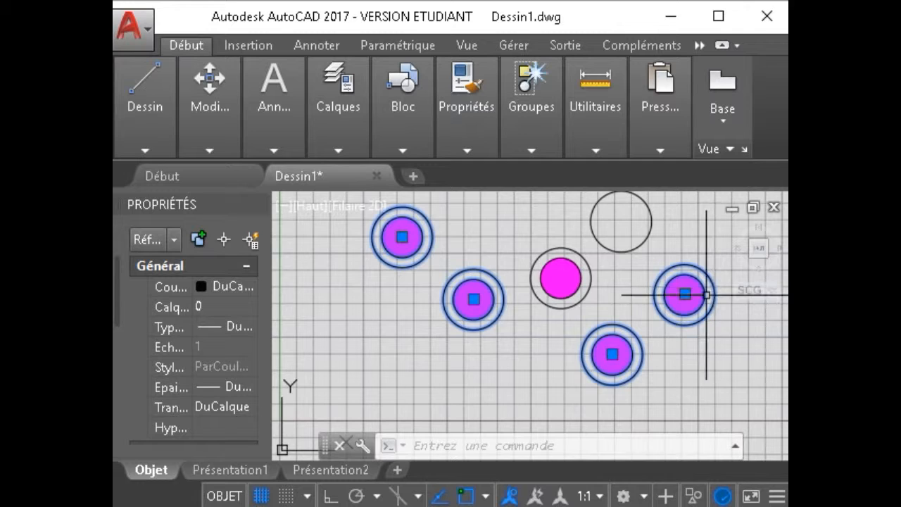
mouse_move(697, 301)
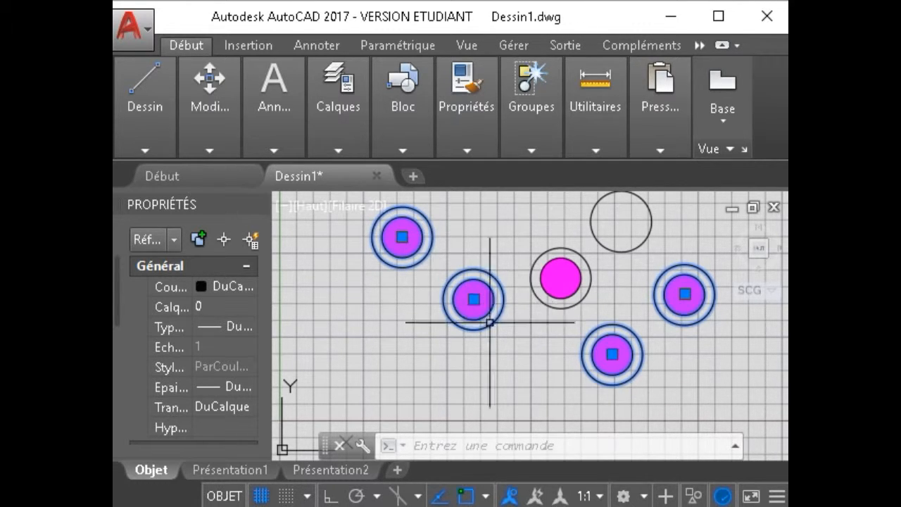
- Clear the selection and check the block name of the empty circle in its quick properties
key(Escape)
click(595, 219)
click(505, 291)
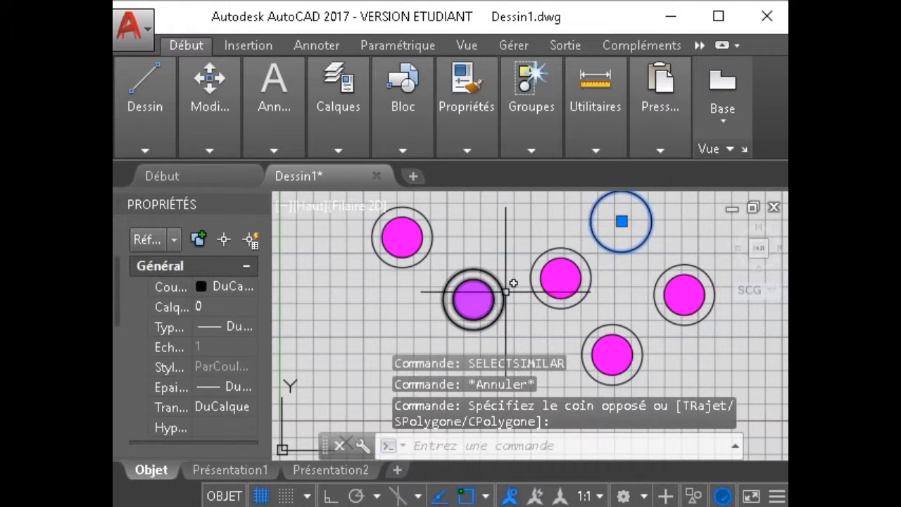
scroll(506, 291, down, 4)
scroll(542, 266, up, 4)
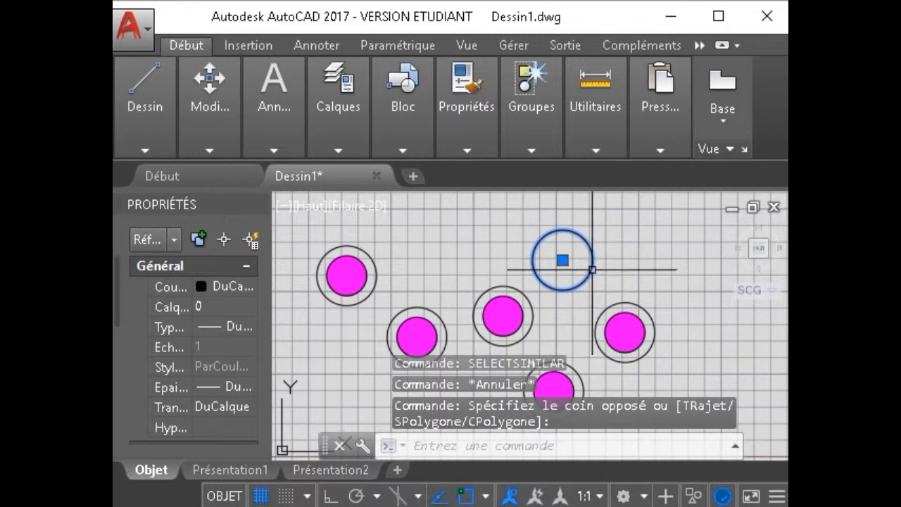
right_click(588, 268)
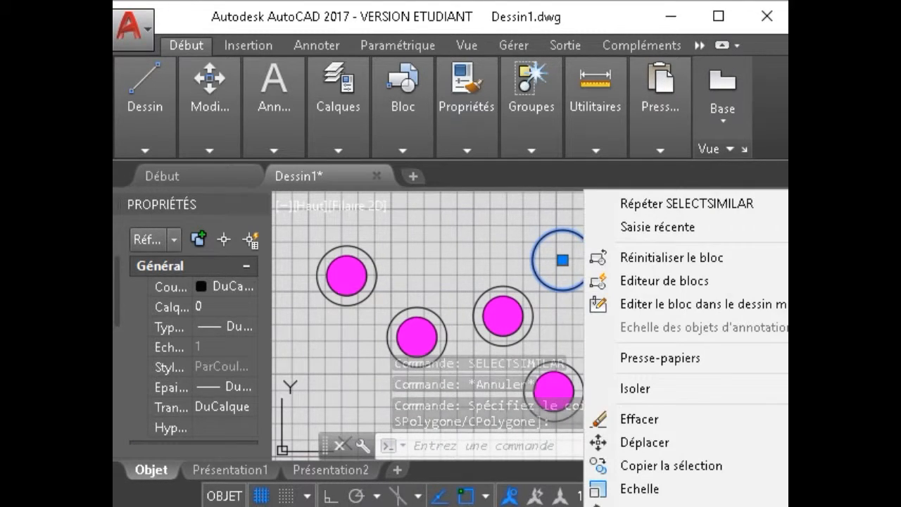
key(Escape)
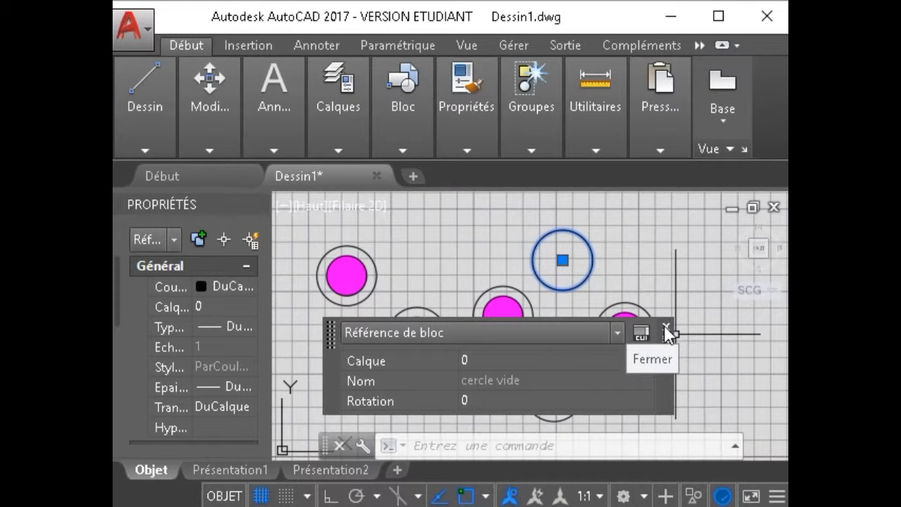
click(666, 328)
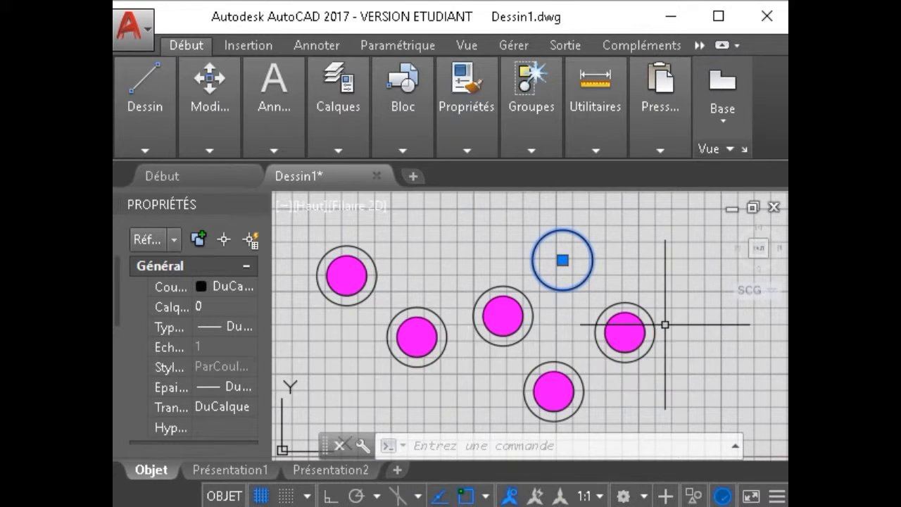
- Select only the second filled circle from the left and read its block name in the Properties palette
click(517, 332)
key(Escape)
click(416, 333)
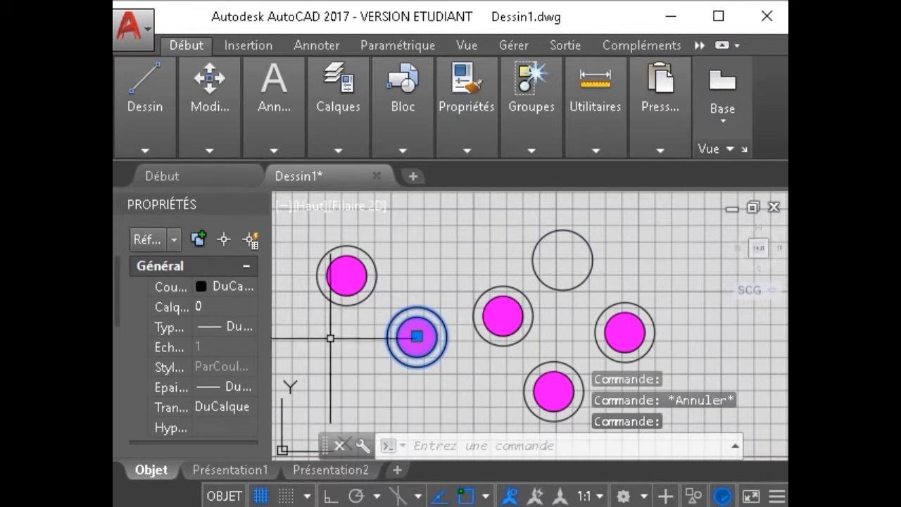
drag(272, 325, 459, 328)
scroll(345, 311, down, 5)
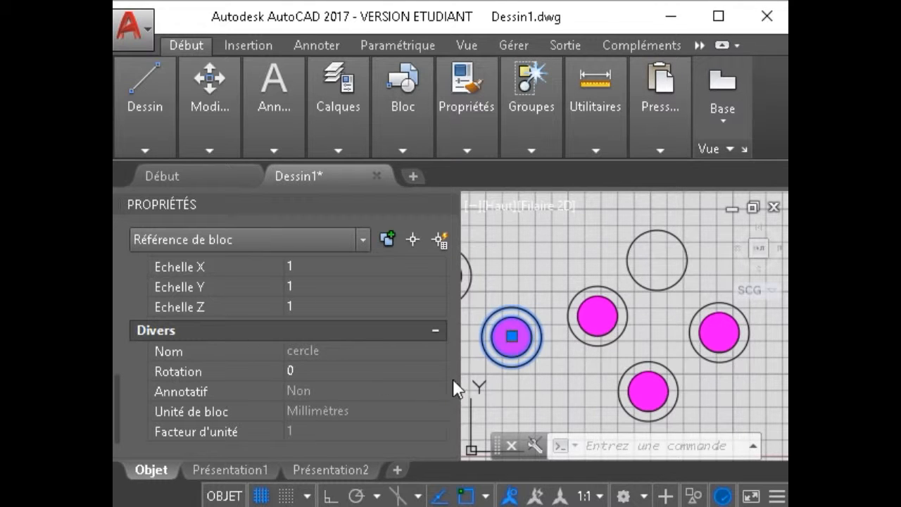
drag(456, 378, 247, 376)
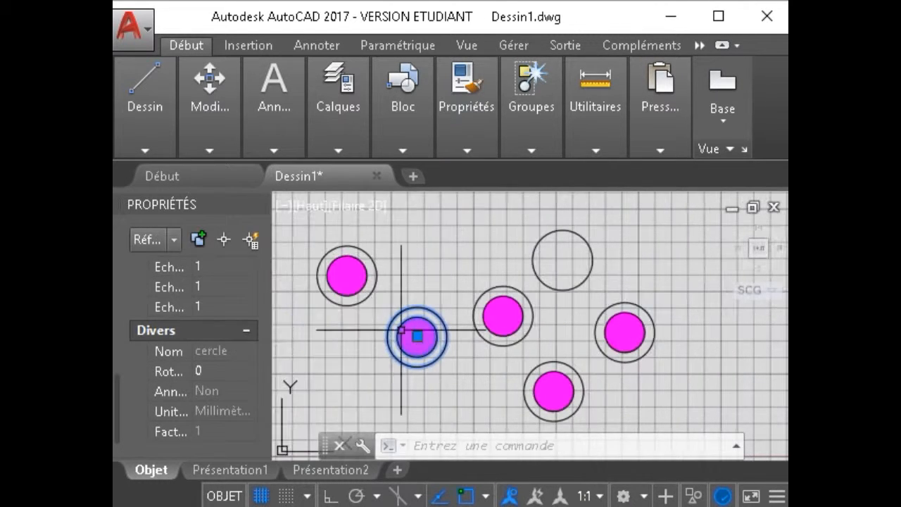
click(502, 314)
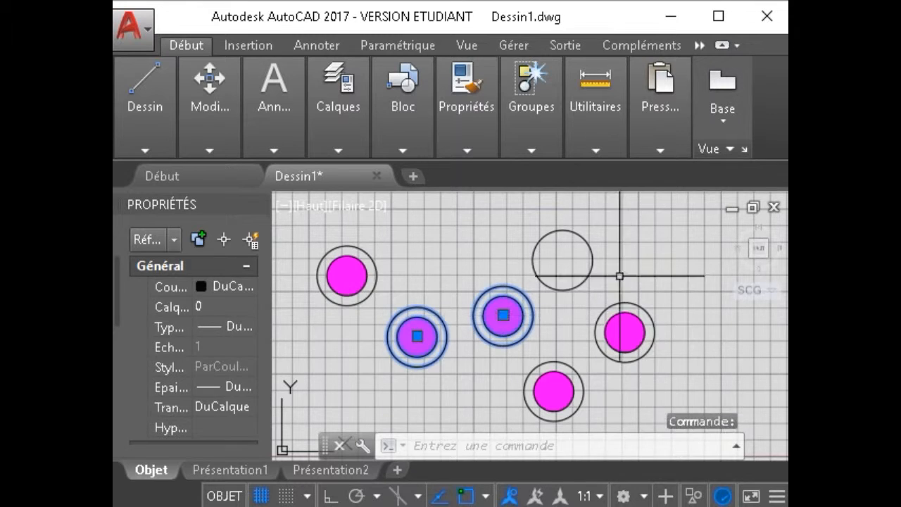
key(Escape)
click(593, 248)
key(Escape)
scroll(620, 281, down, 2)
middle_drag(629, 289, 493, 286)
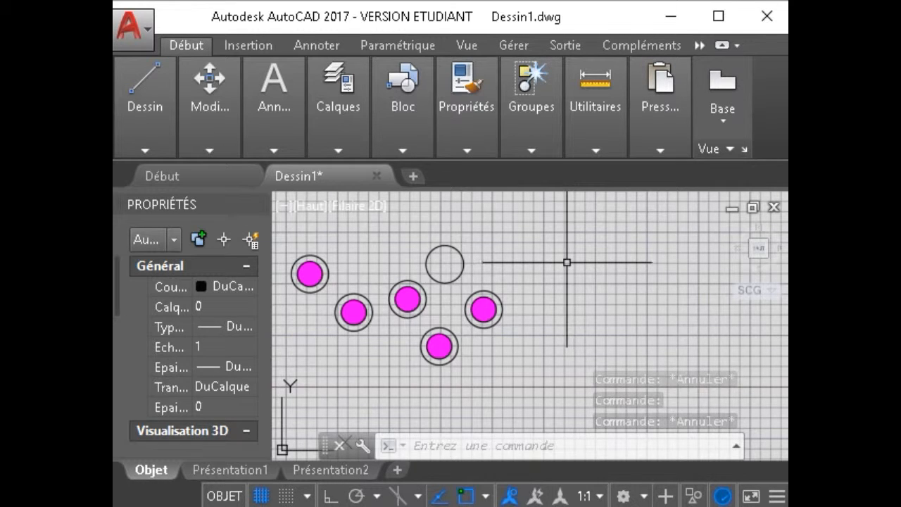
text(I)
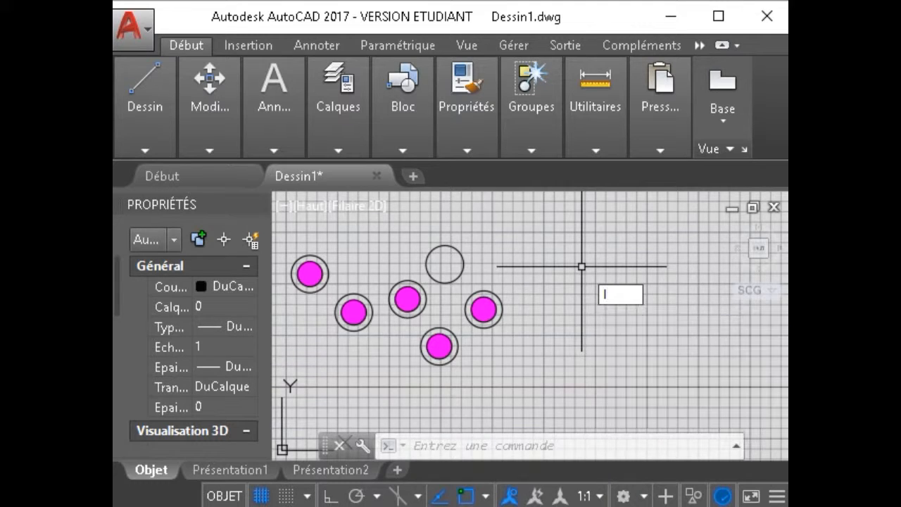
click(536, 259)
key(Escape)
- Copy the rightmost filled circle block from its center to seven scattered positions in the empty area to its right
click(500, 301)
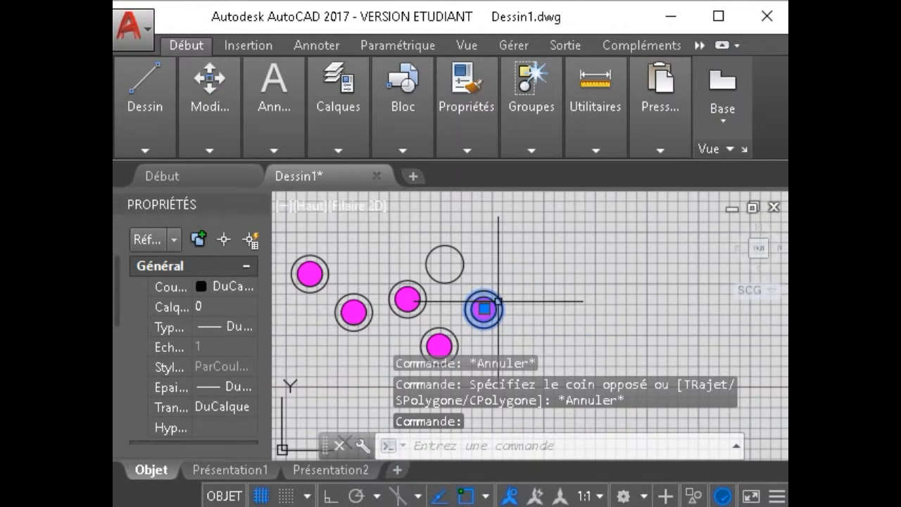
text(CP)
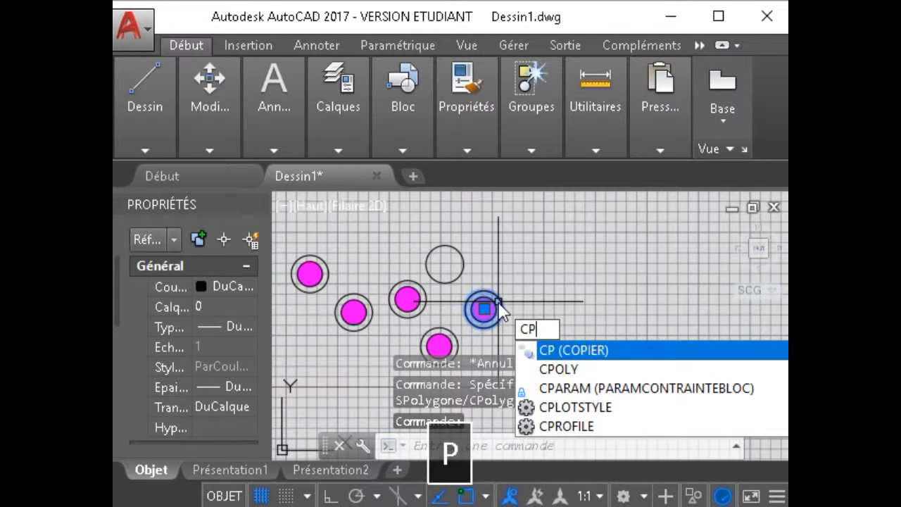
key(space)
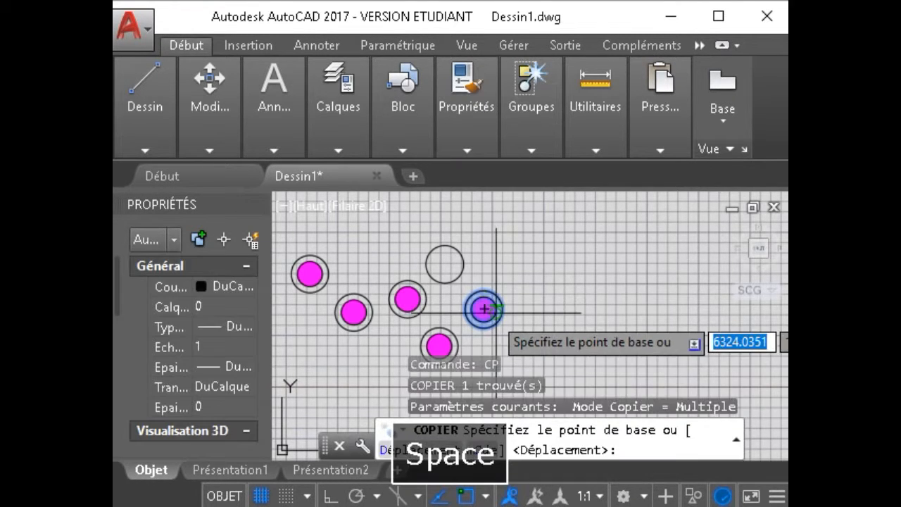
click(484, 307)
click(534, 269)
click(584, 236)
click(659, 276)
click(613, 305)
click(577, 286)
click(679, 305)
click(691, 240)
key(Escape)
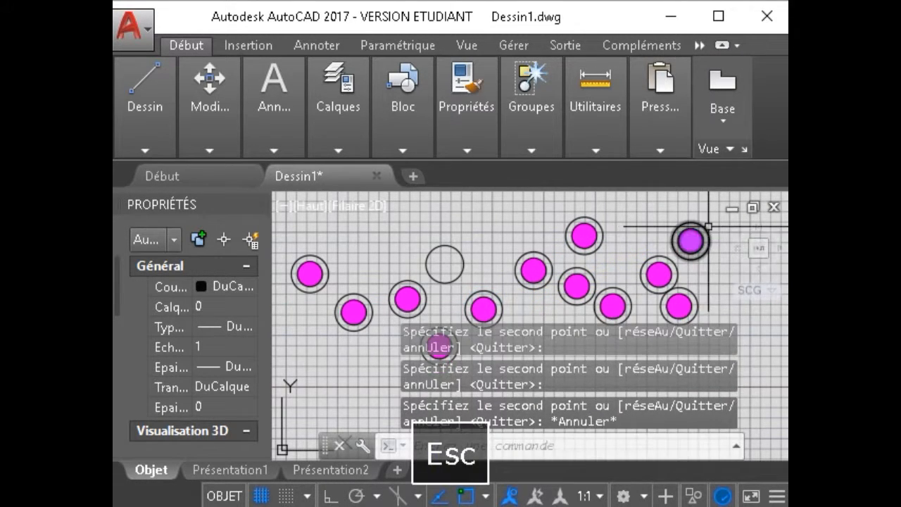
- Erase the group of copied filled circles to the right of the original six filled circles
click(690, 240)
key(Escape)
click(707, 215)
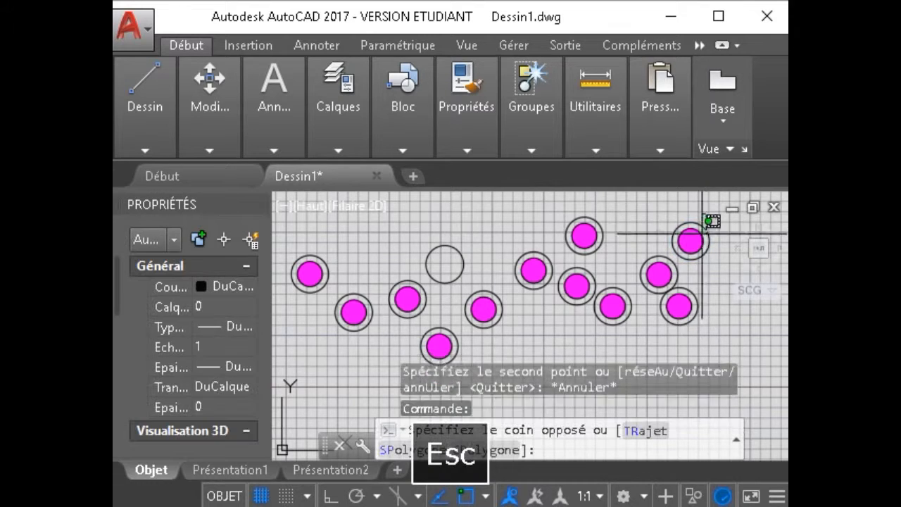
click(574, 323)
key(Delete)
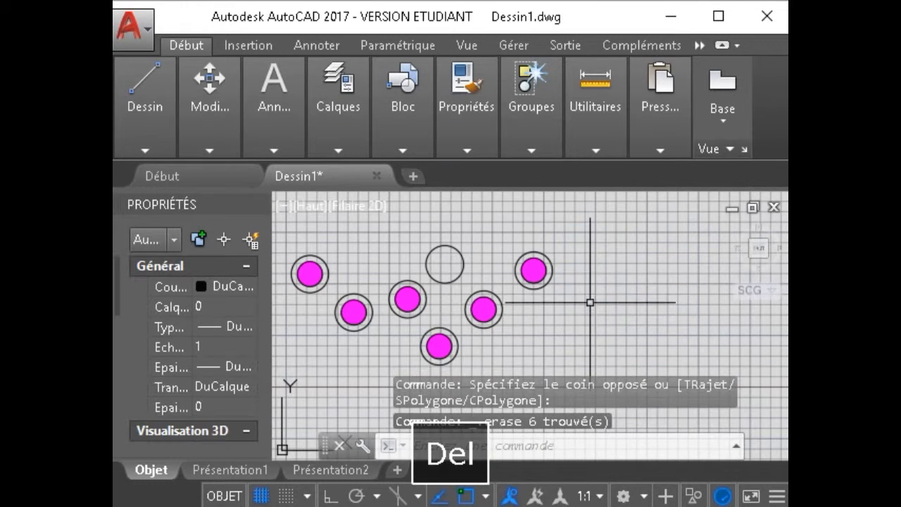
- Insert the block "cercle" at scale 1 and angle 0, to the lower right of the rightmost filled circle
click(533, 267)
click(533, 270)
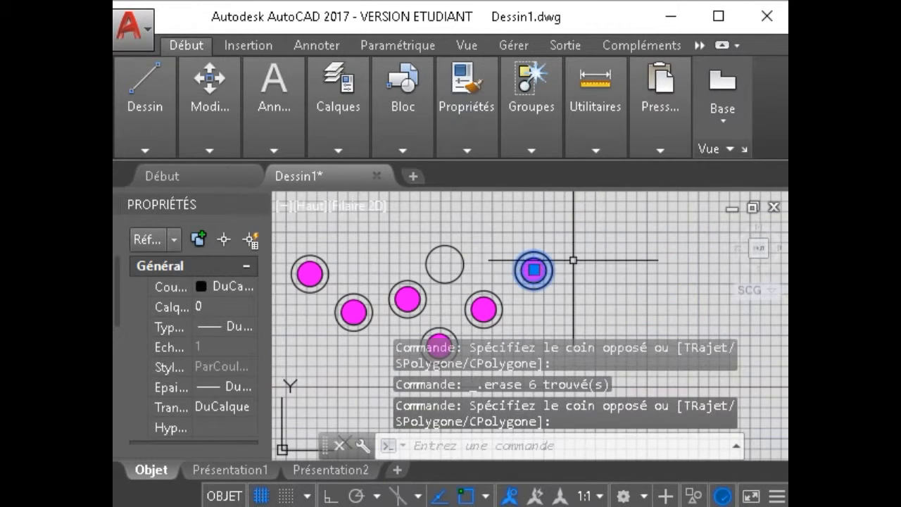
key(Escape)
text(i)
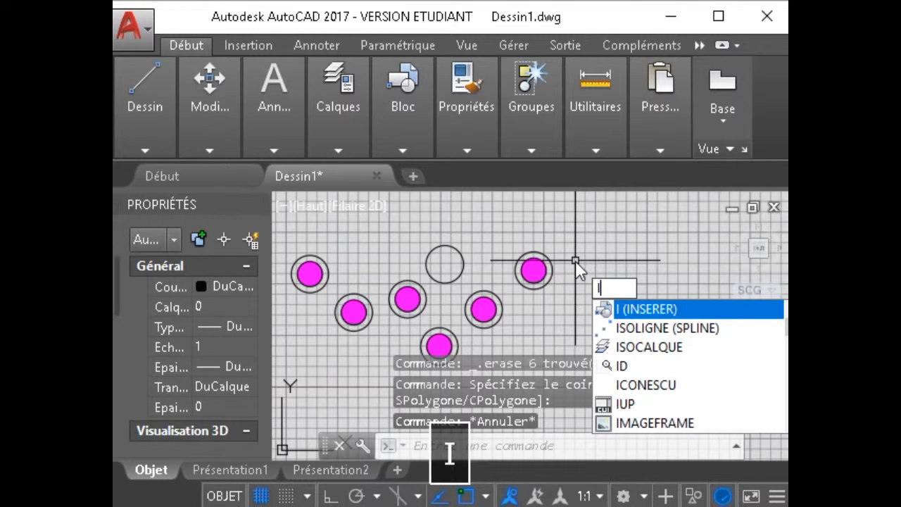
key(space)
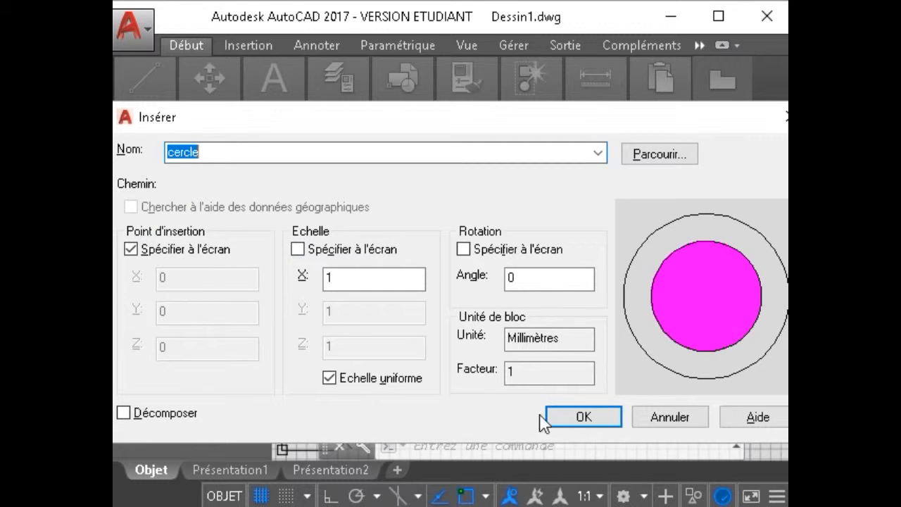
click(587, 417)
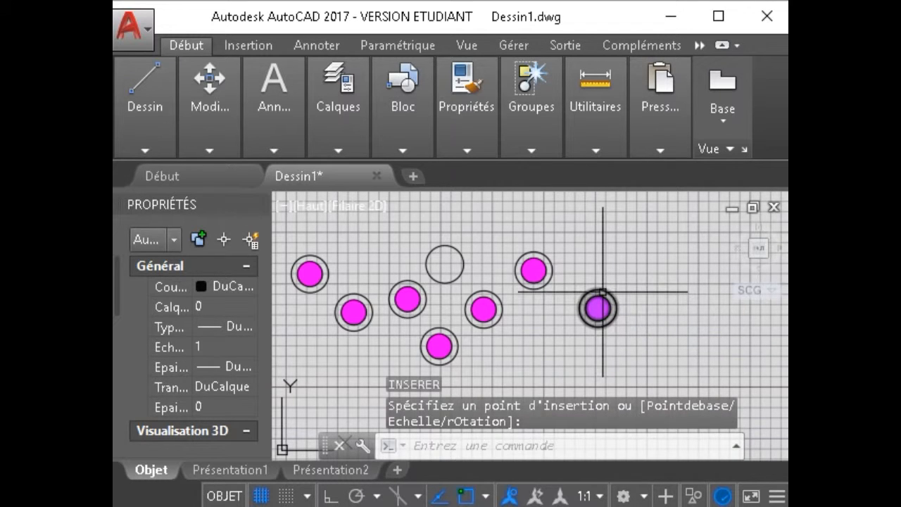
click(602, 291)
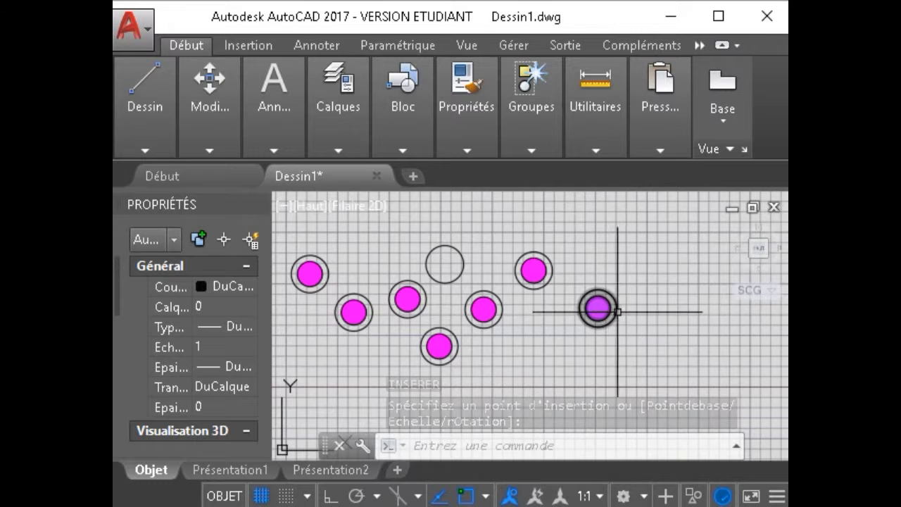
mouse_move(616, 313)
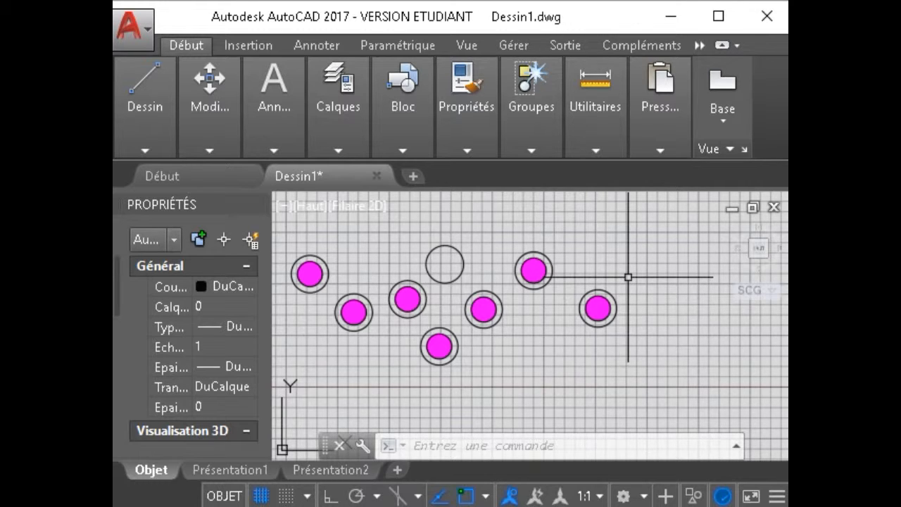
key(space)
key(BackSpace)
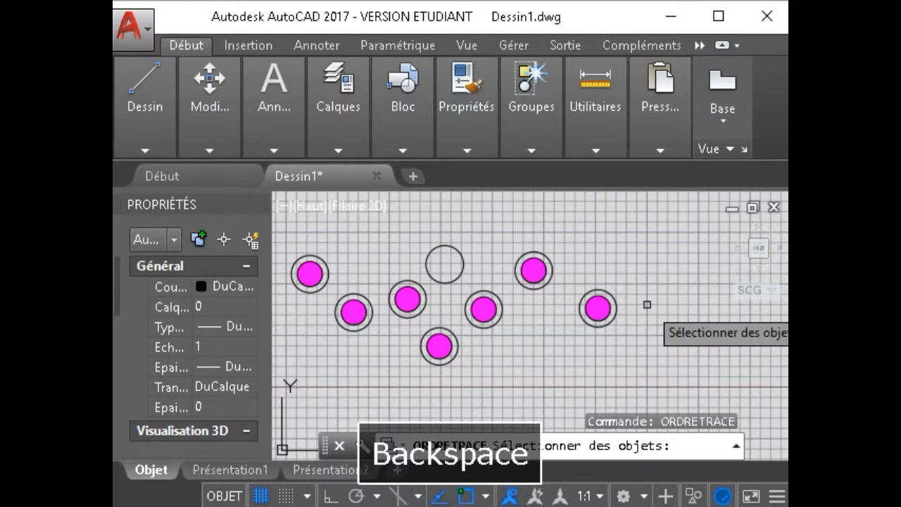
key(Escape)
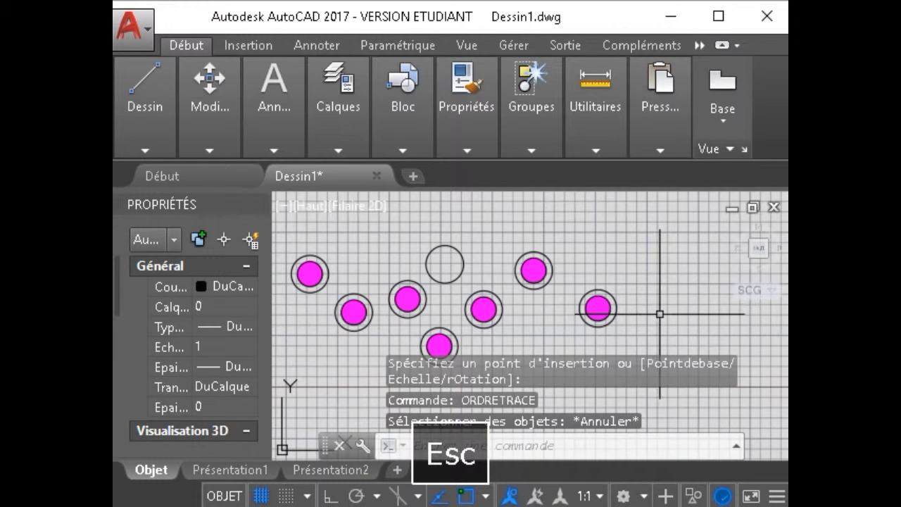
- Insert the block "cercle vide" at scale 1 in the empty area to the upper right of the newly inserted filled circle
key(space)
click(598, 152)
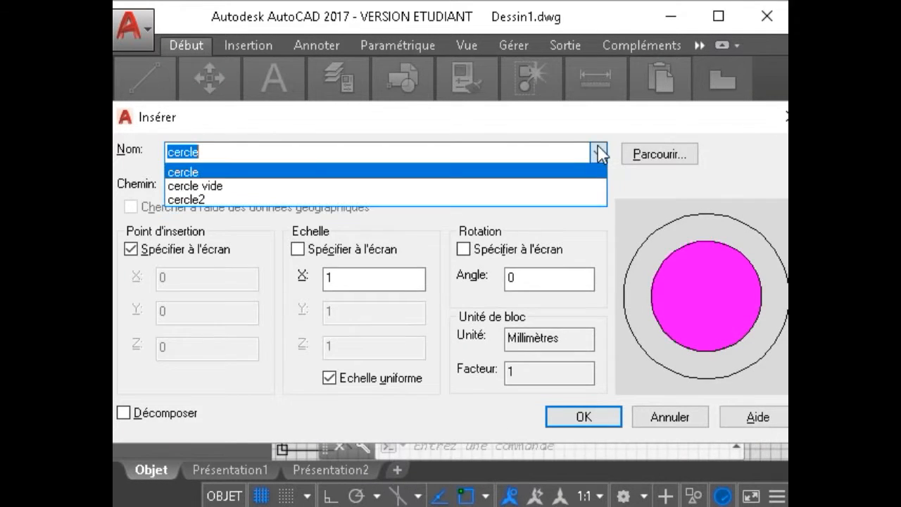
click(444, 184)
click(597, 418)
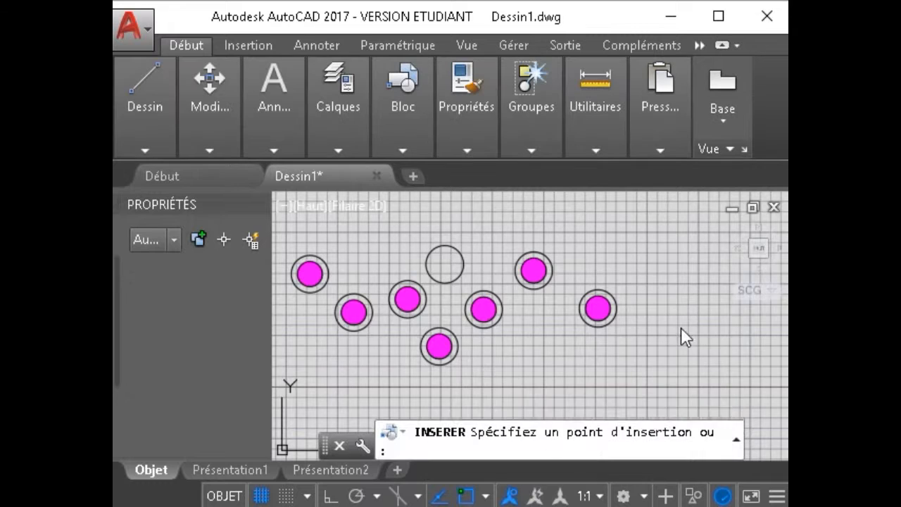
scroll(538, 302, up, 2)
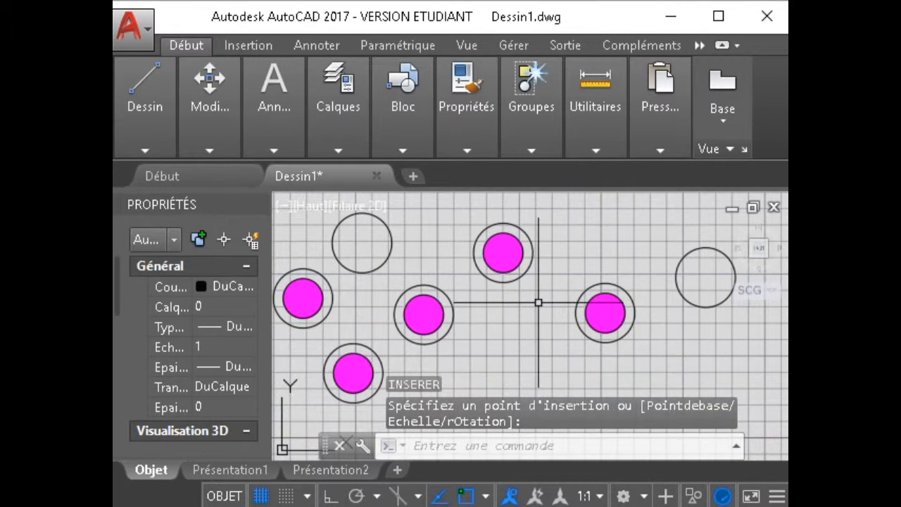
key(Escape)
- Select the newly inserted filled circle and inspect where its insertion-point grip sits
scroll(582, 323, up, 2)
click(582, 324)
click(543, 239)
scroll(491, 281, down, 2)
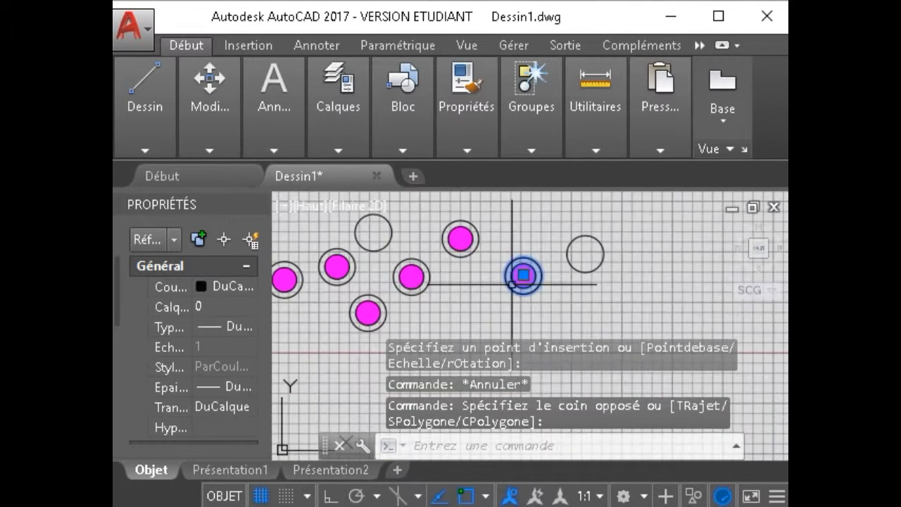
scroll(514, 269, up, 2)
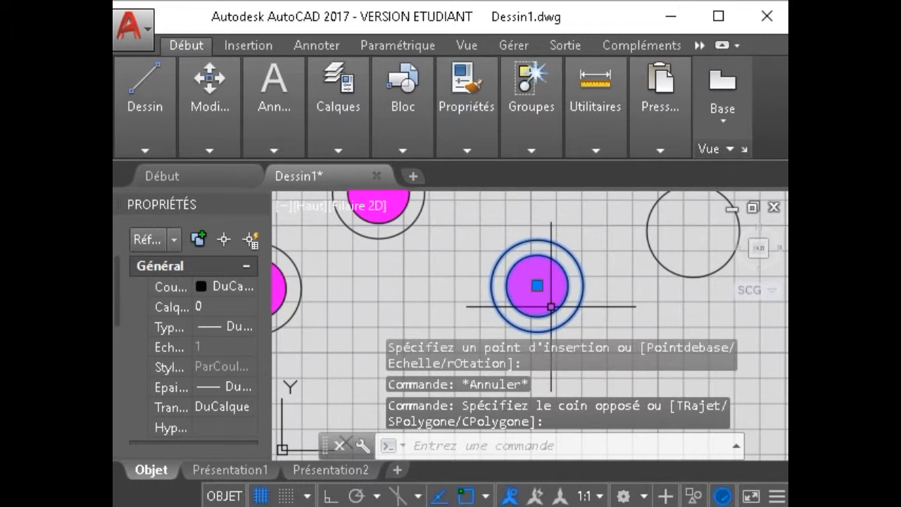
scroll(552, 305, down, 2)
scroll(547, 294, up, 2)
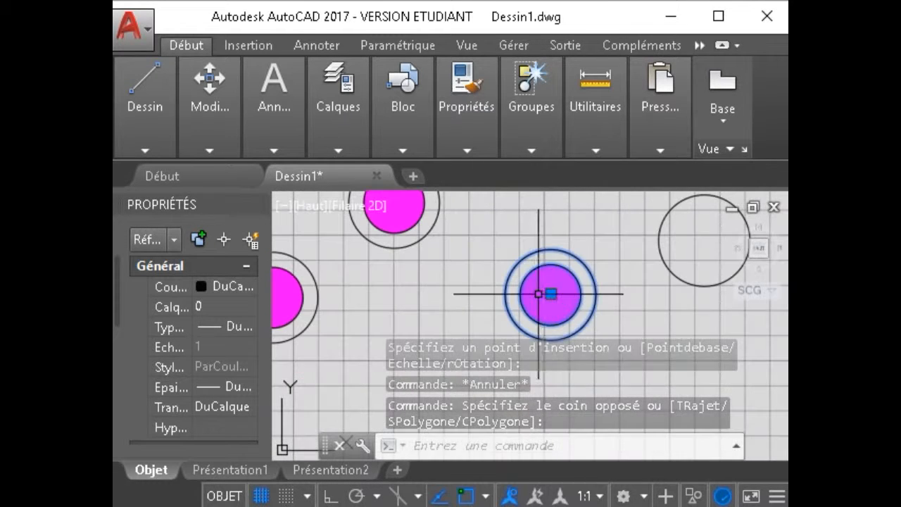
key(Escape)
click(612, 315)
click(529, 282)
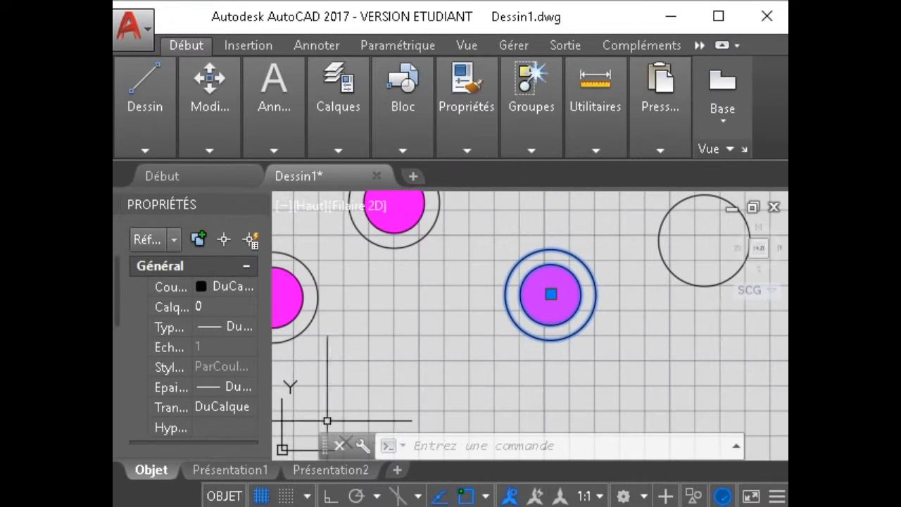
scroll(433, 345, down, 4)
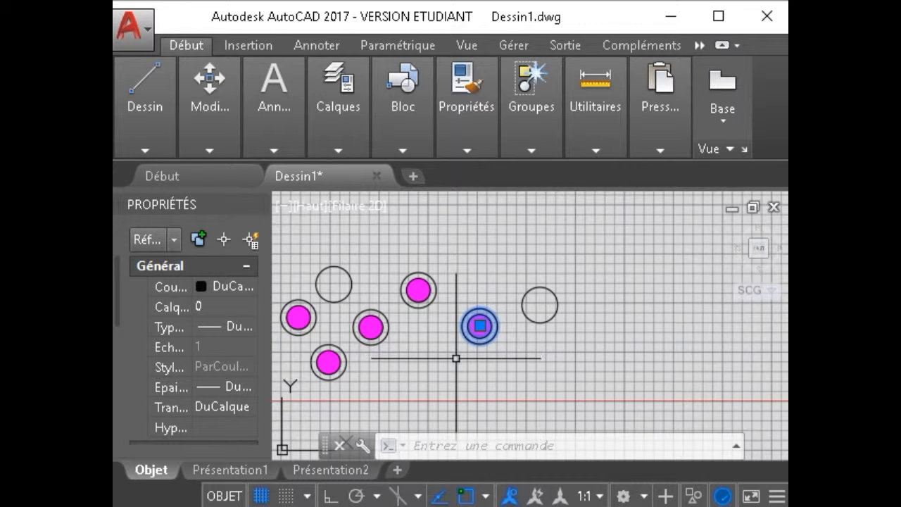
scroll(474, 339, up, 4)
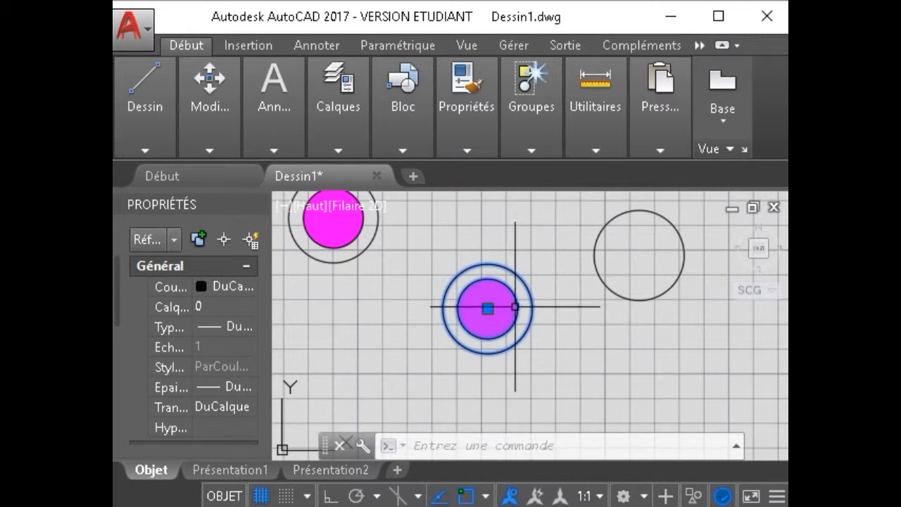
- Insert another "cercle" block at scale 1, just below the newly inserted empty circle
text(O)
key(BackSpace)
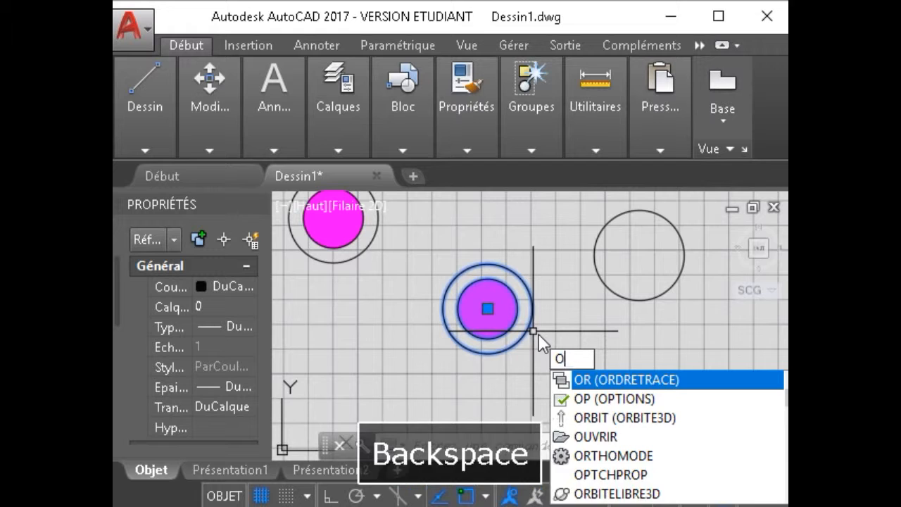
text(I)
key(space)
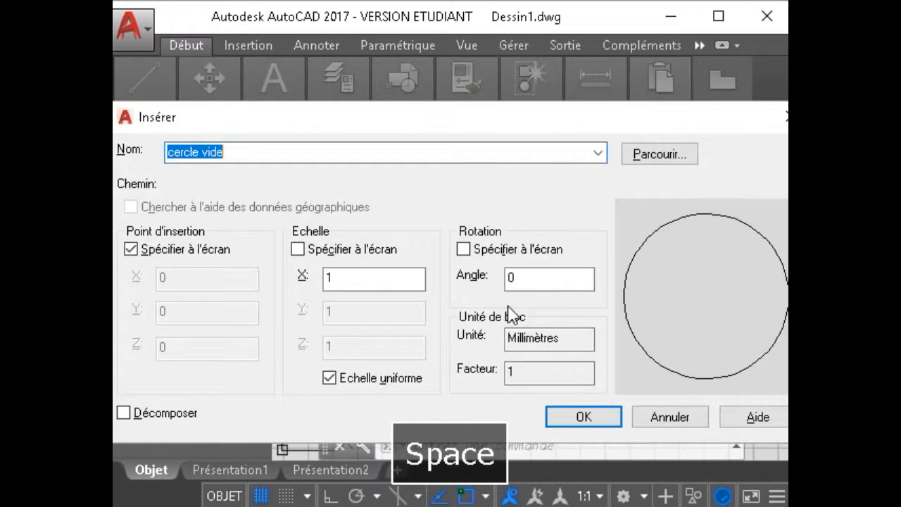
click(596, 155)
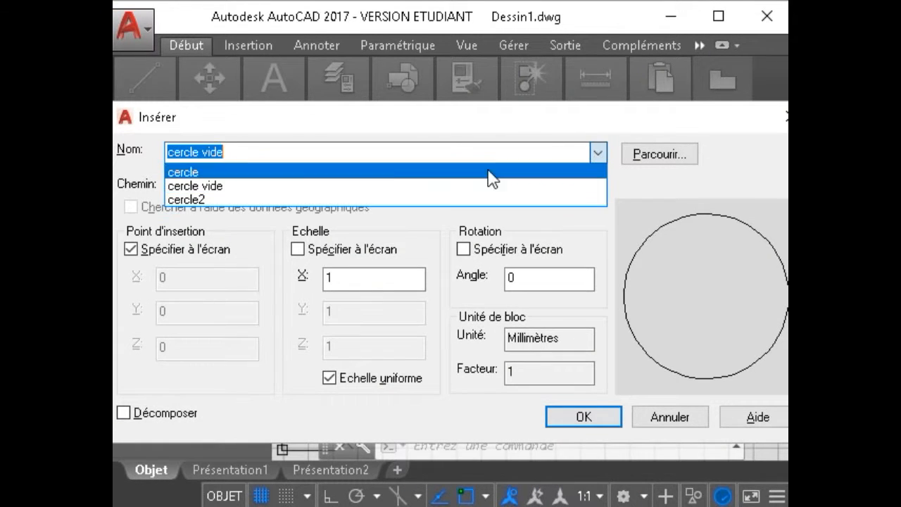
click(363, 173)
click(600, 424)
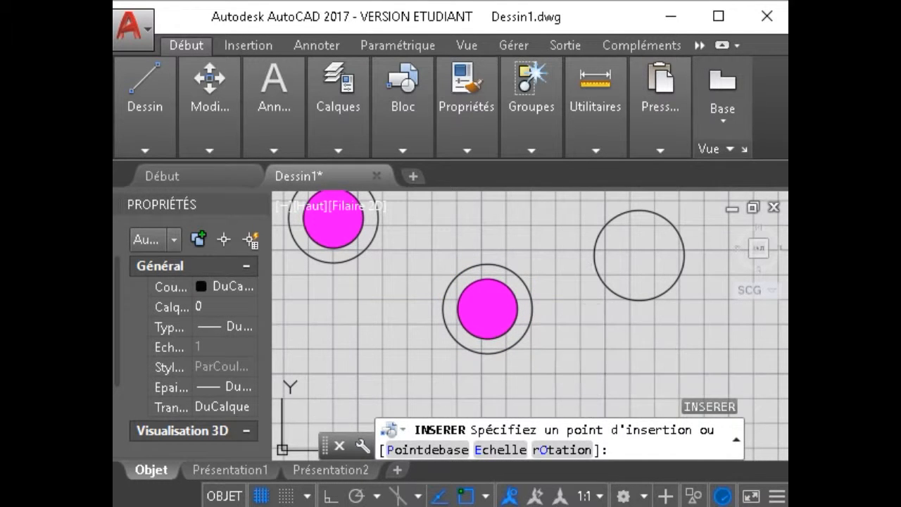
click(591, 348)
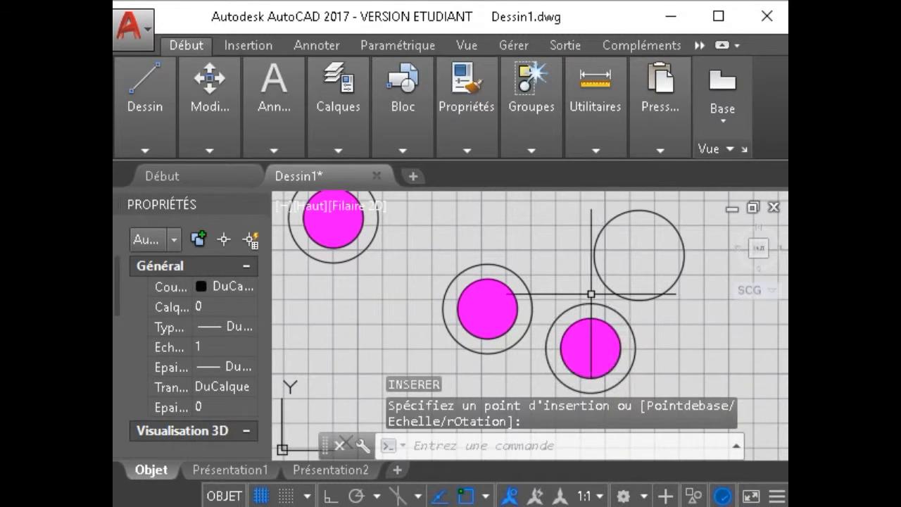
scroll(591, 294, down, 3)
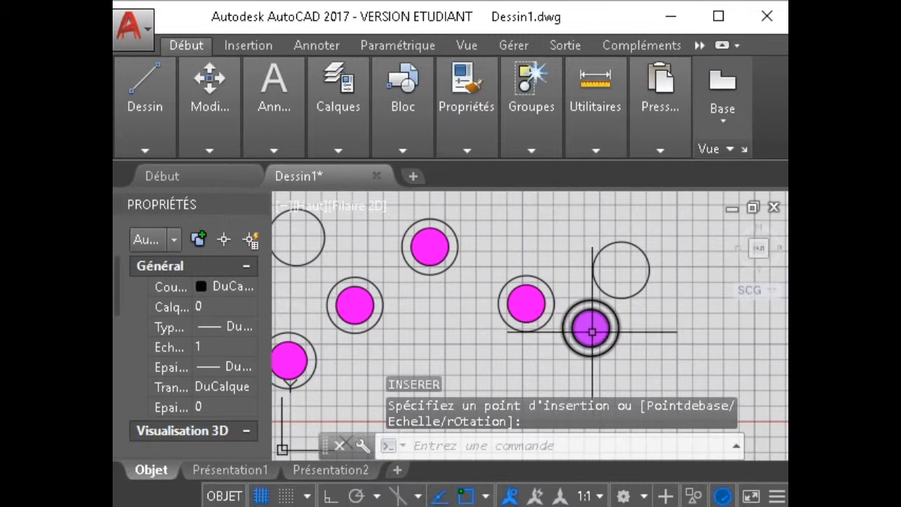
scroll(591, 332, up, 4)
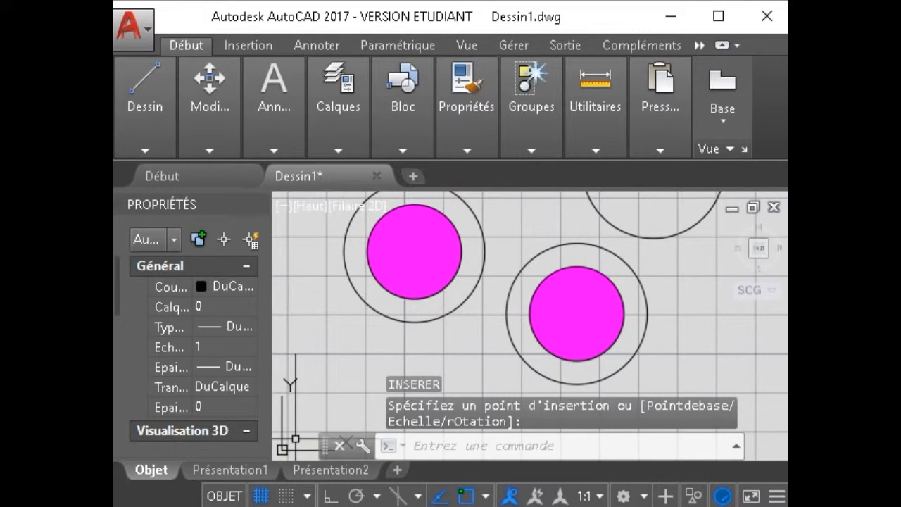
scroll(350, 366, down, 4)
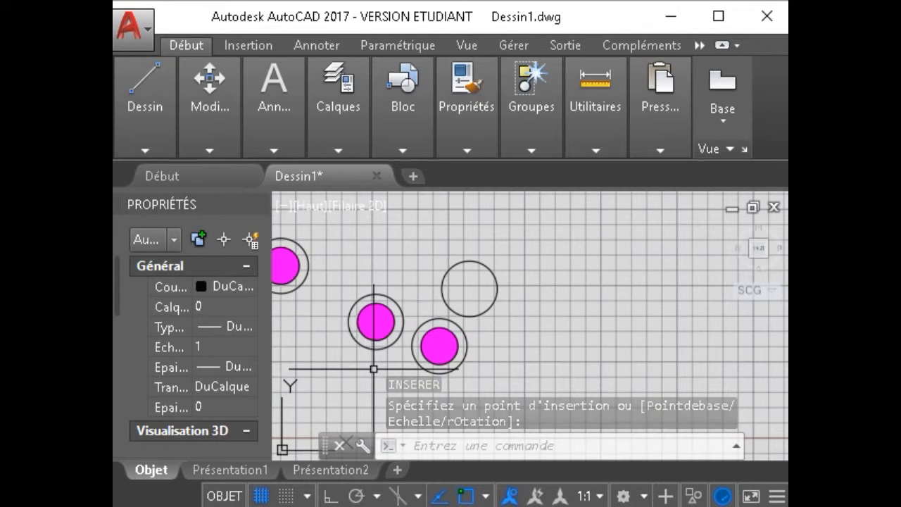
scroll(354, 377, down, 5)
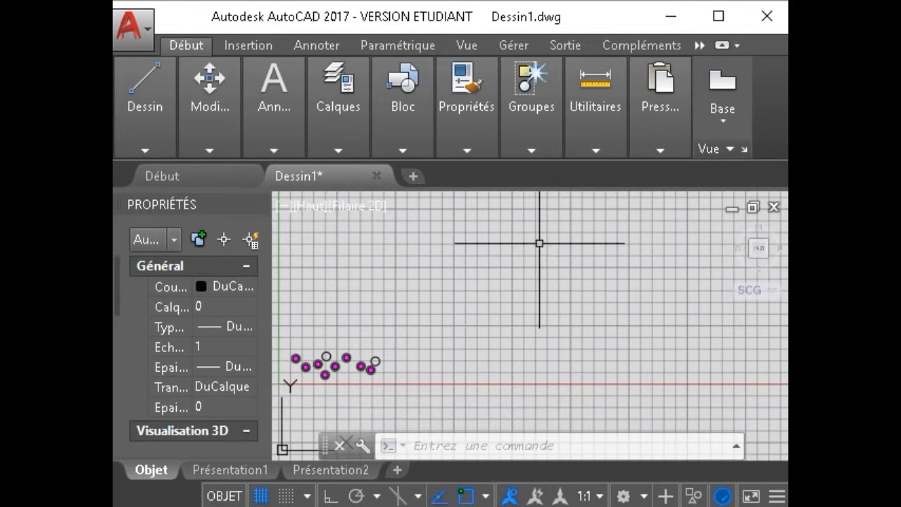
scroll(350, 386, up, 6)
middle_drag(457, 284, 622, 278)
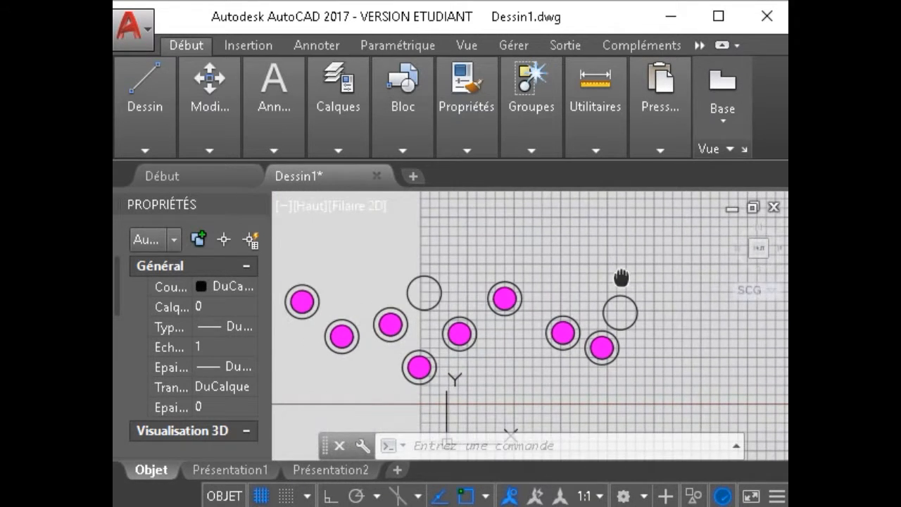
scroll(557, 322, up, 4)
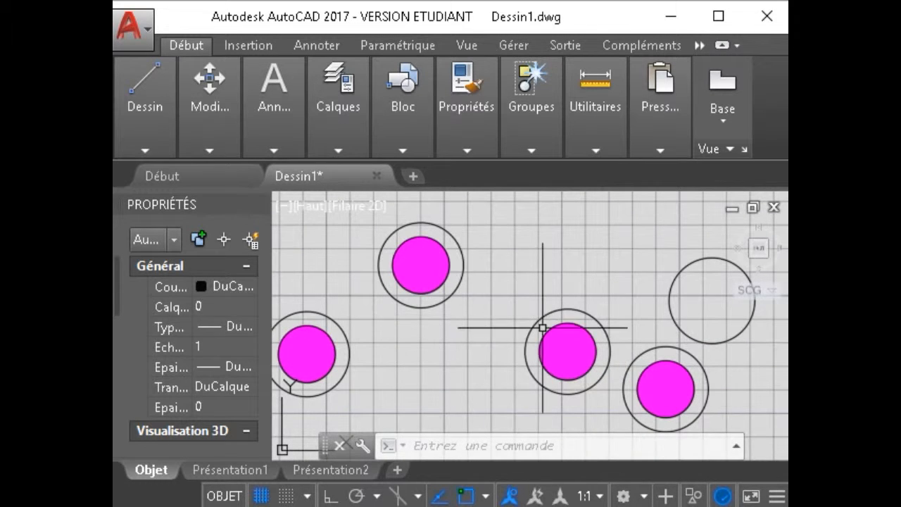
- Open the definition of the filled circle block in the Block Editor
scroll(445, 300, down, 2)
double_click(522, 335)
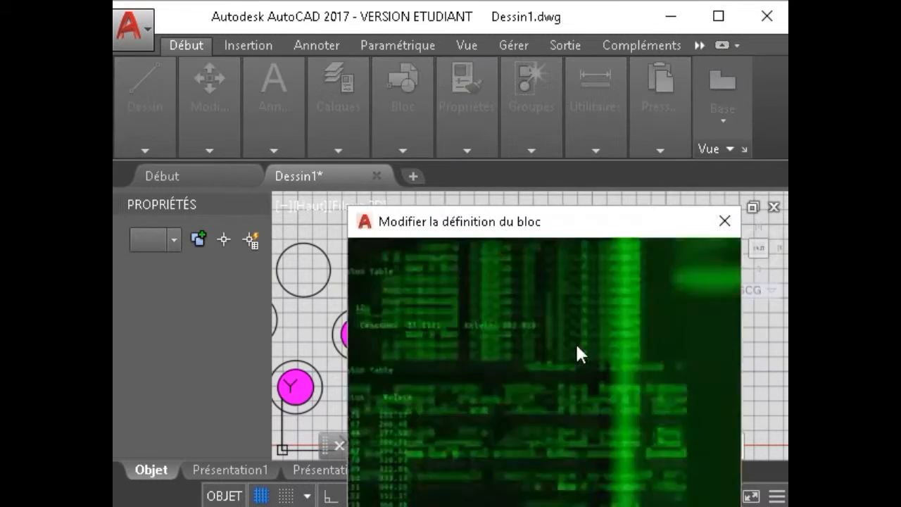
drag(567, 229, 518, 143)
click(482, 450)
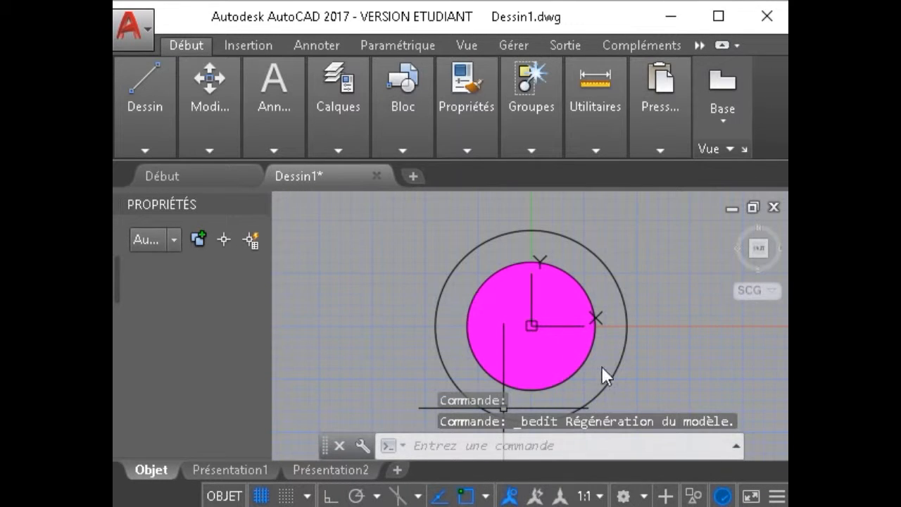
- Move all of the block's geometry from the origin to an empty spot up and to the right of it
scroll(619, 303, down, 8)
click(542, 363)
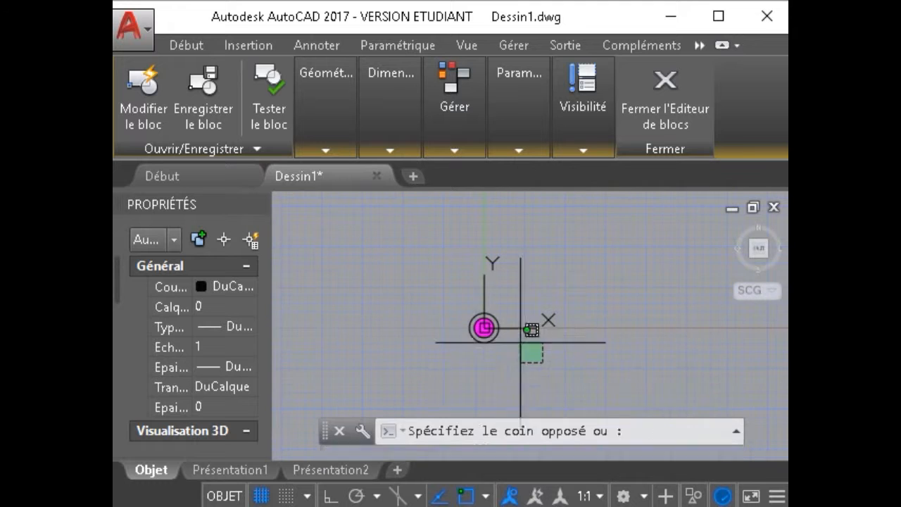
click(476, 288)
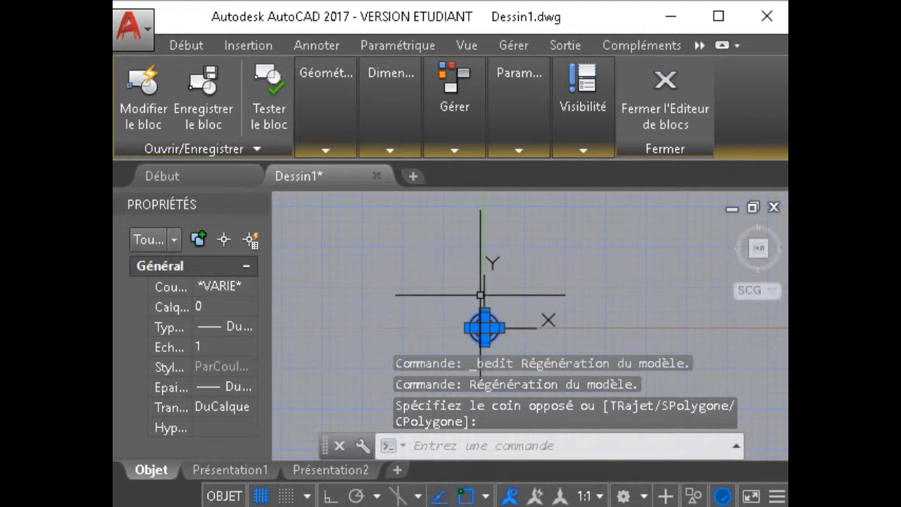
text(dp)
key(space)
click(484, 327)
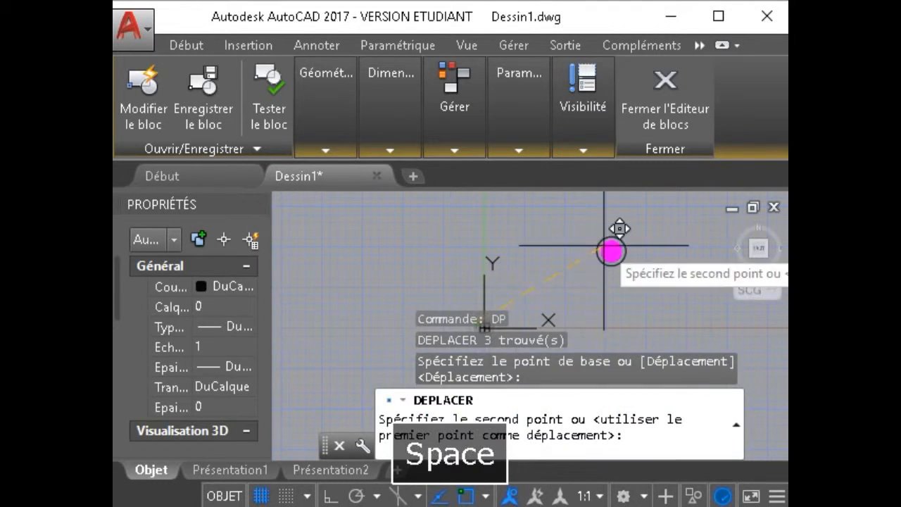
click(642, 243)
- Move the block's geometry from its centre back to the origin, then close the Block Editor, saving the changes to "cercle"
click(686, 271)
click(624, 243)
text(d)
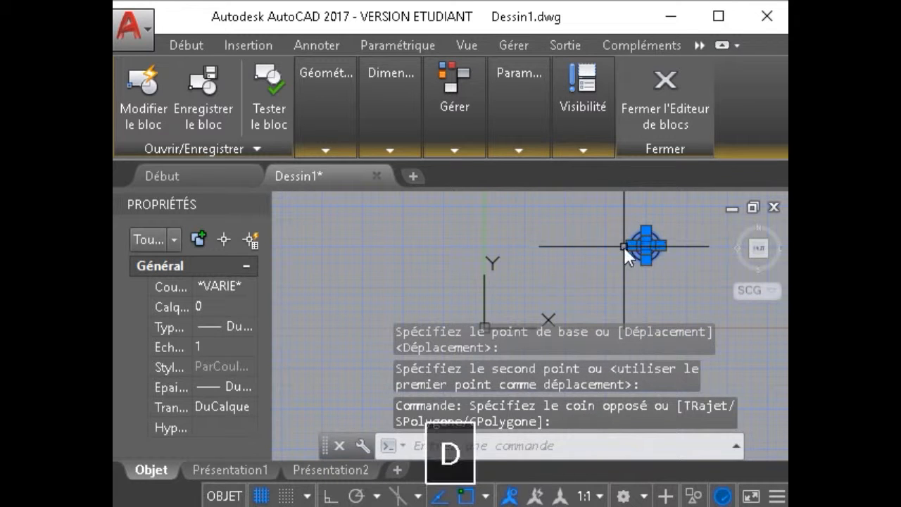
text(p)
key(space)
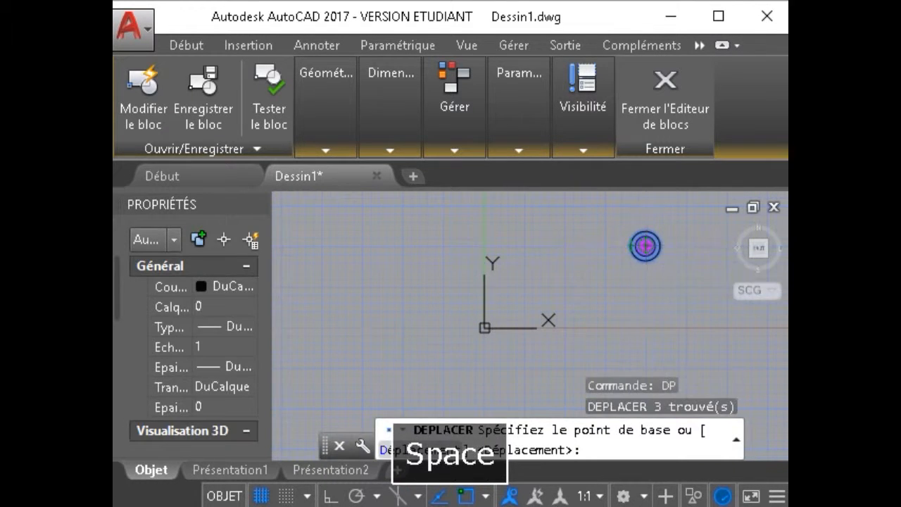
click(646, 246)
scroll(486, 321, up, 5)
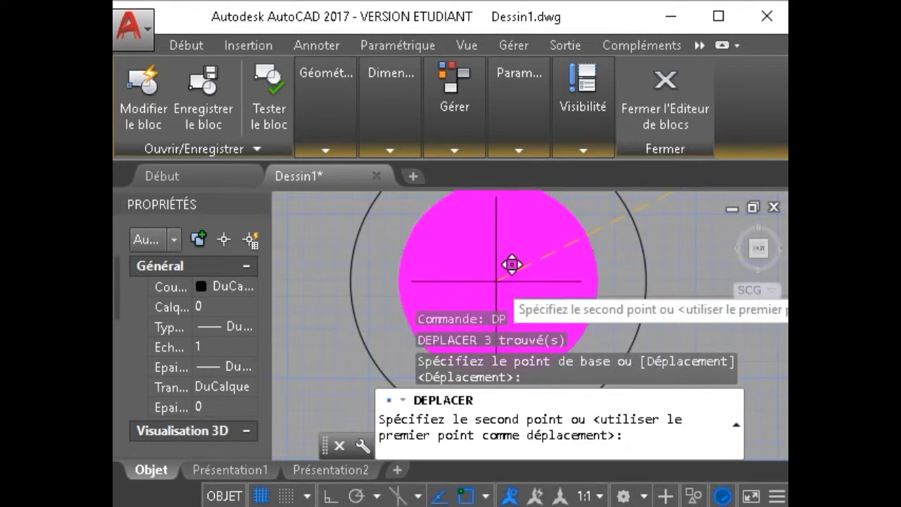
click(456, 287)
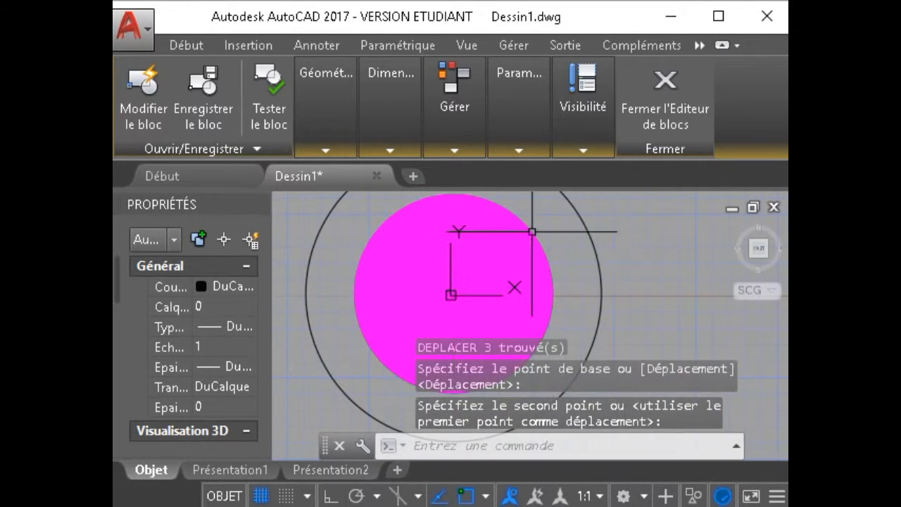
click(654, 105)
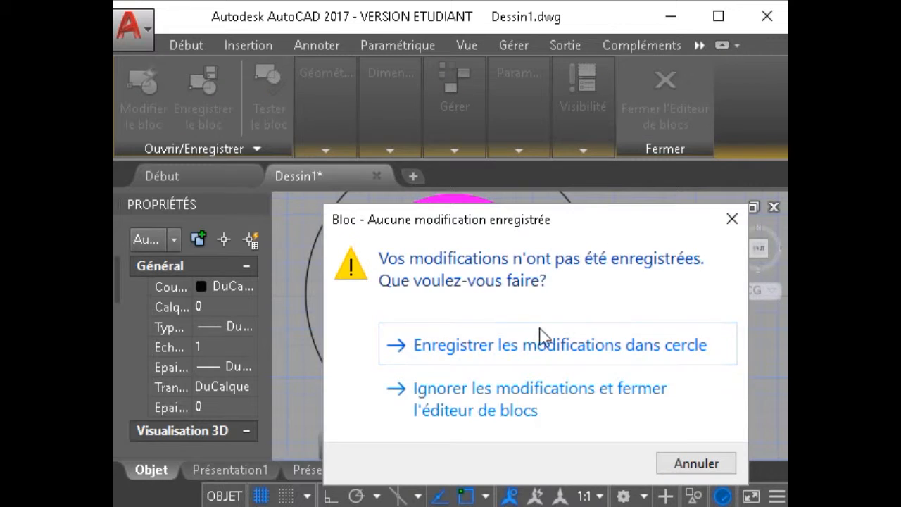
click(507, 344)
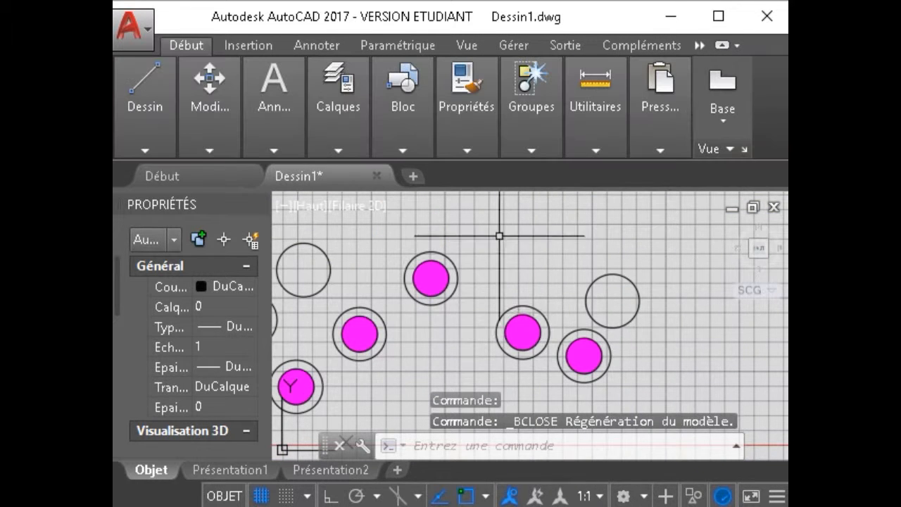
- Explode the lowest filled circle block, below the empty circle, into its separate objects
middle_drag(350, 334, 505, 304)
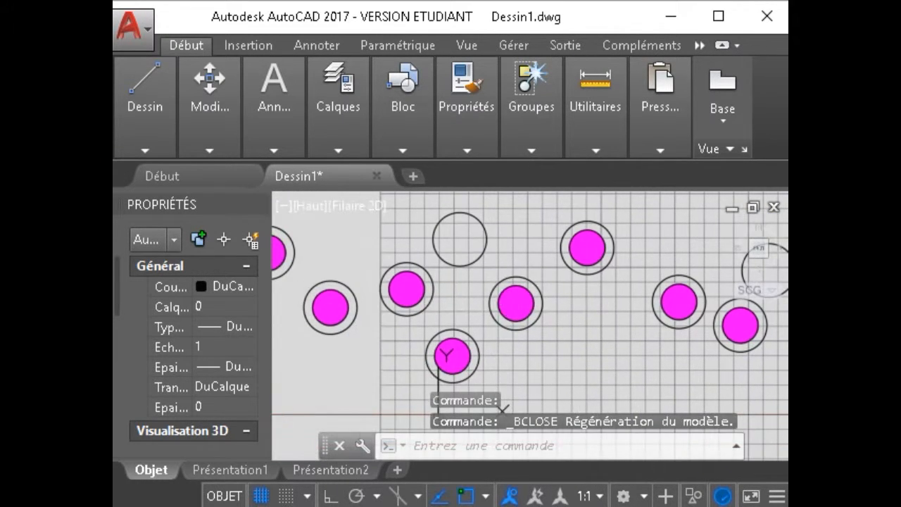
middle_drag(453, 356, 394, 356)
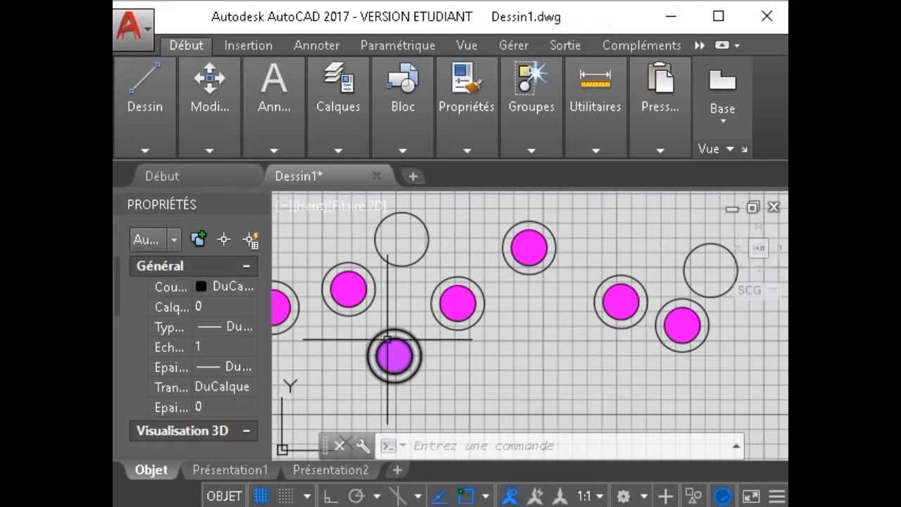
scroll(384, 338, down, 2)
scroll(493, 328, down, 1)
scroll(479, 331, up, 4)
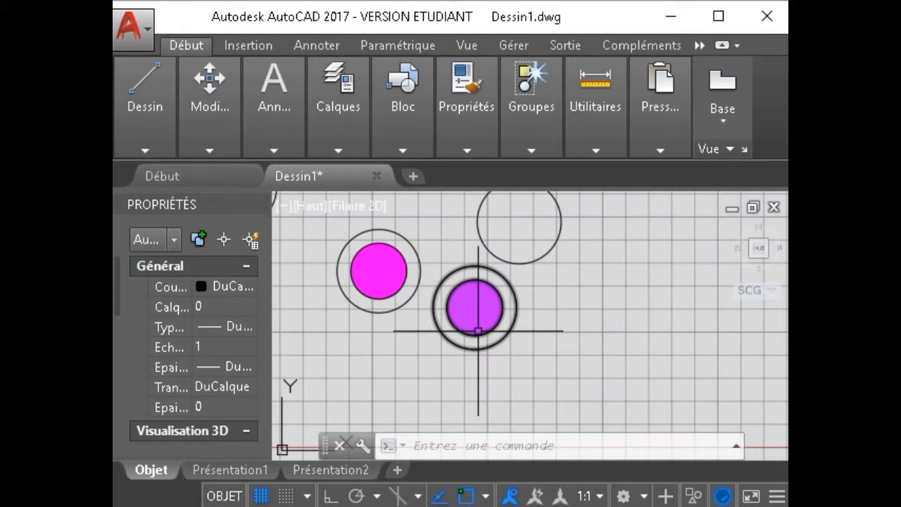
click(575, 321)
click(474, 306)
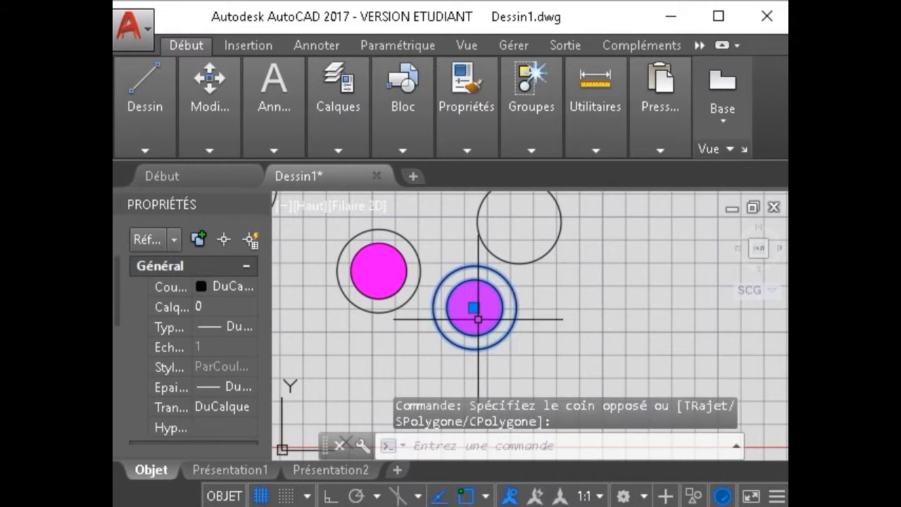
text(dec)
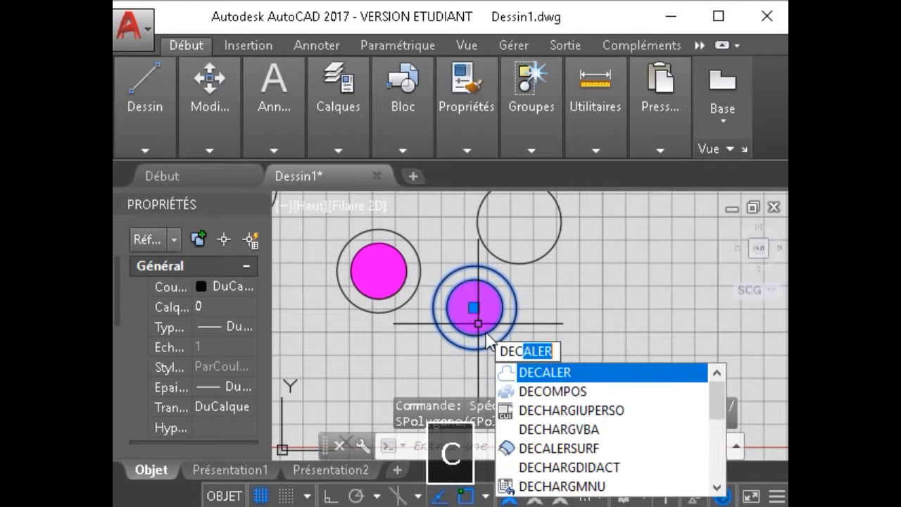
click(544, 392)
- Select the exploded block's outer circle and its fill one at a time to check that they are separate objects
click(506, 318)
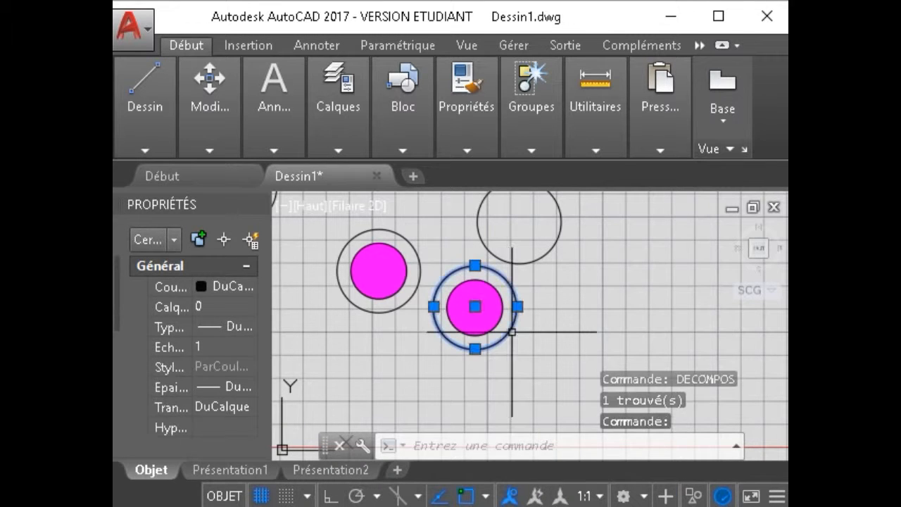
key(Escape)
click(483, 298)
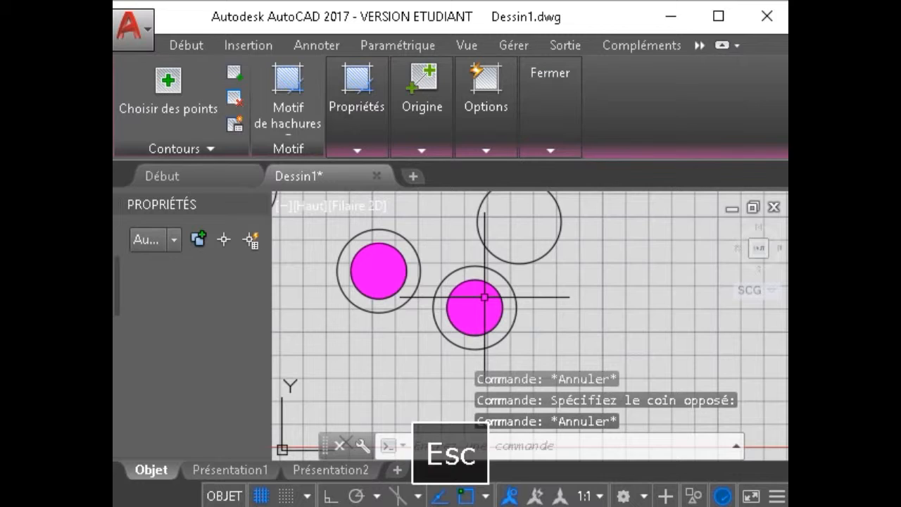
key(Escape)
click(540, 321)
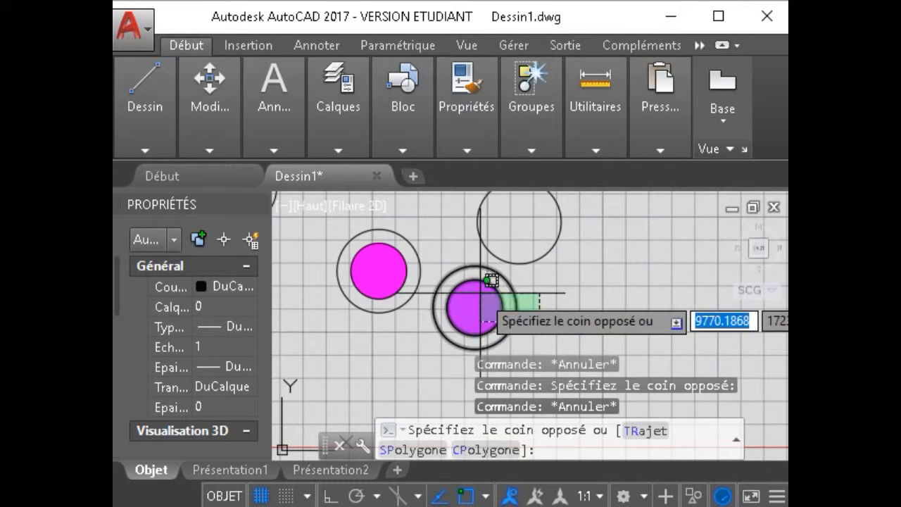
key(Escape)
- Change the colour of the exploded circle's fill to green (Vert)
click(486, 297)
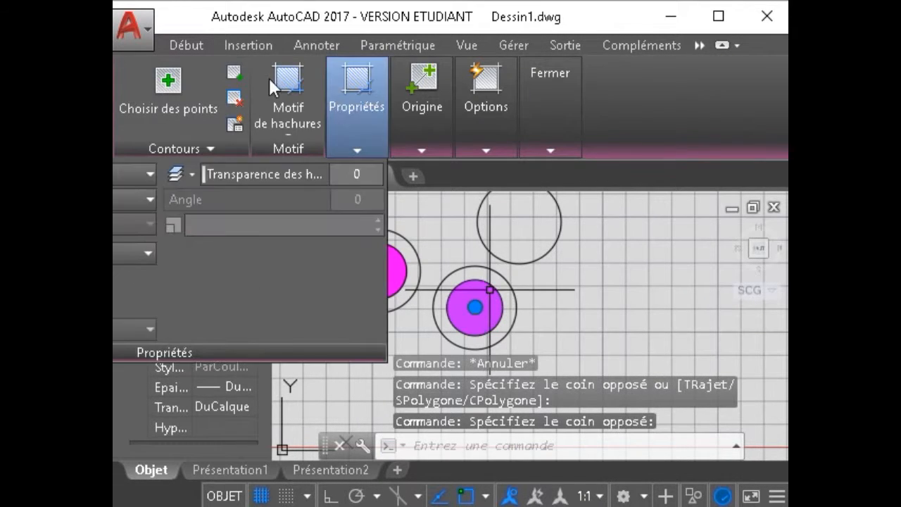
click(198, 38)
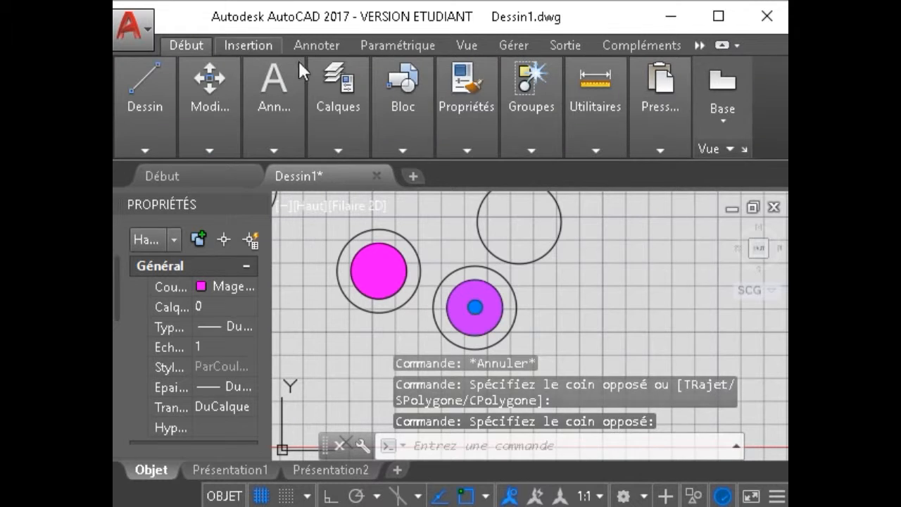
click(471, 150)
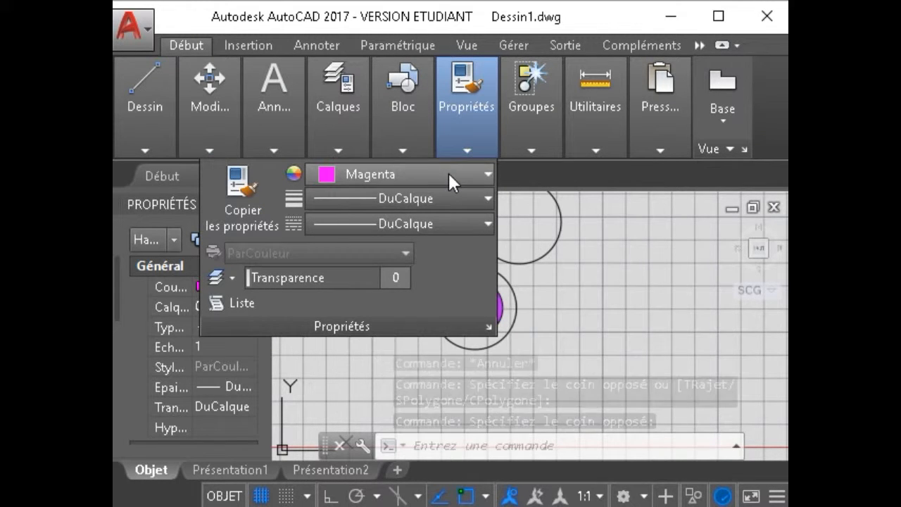
click(449, 172)
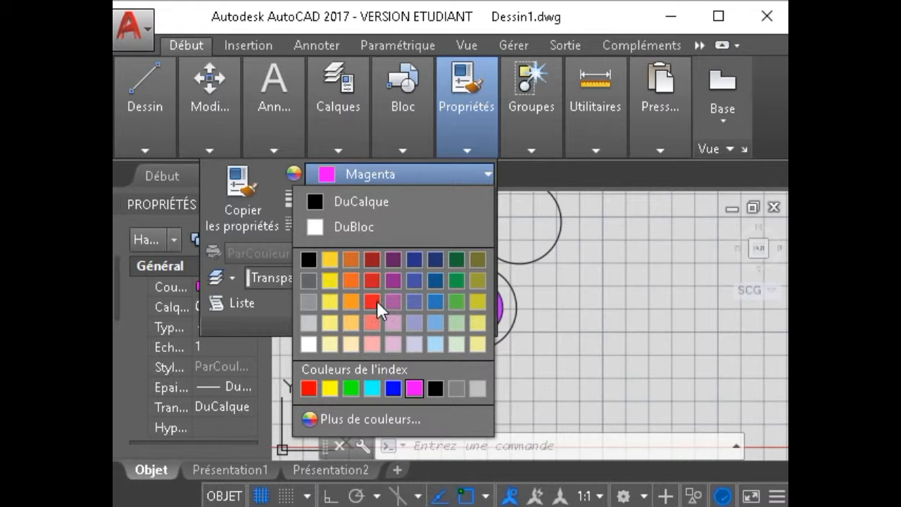
click(353, 386)
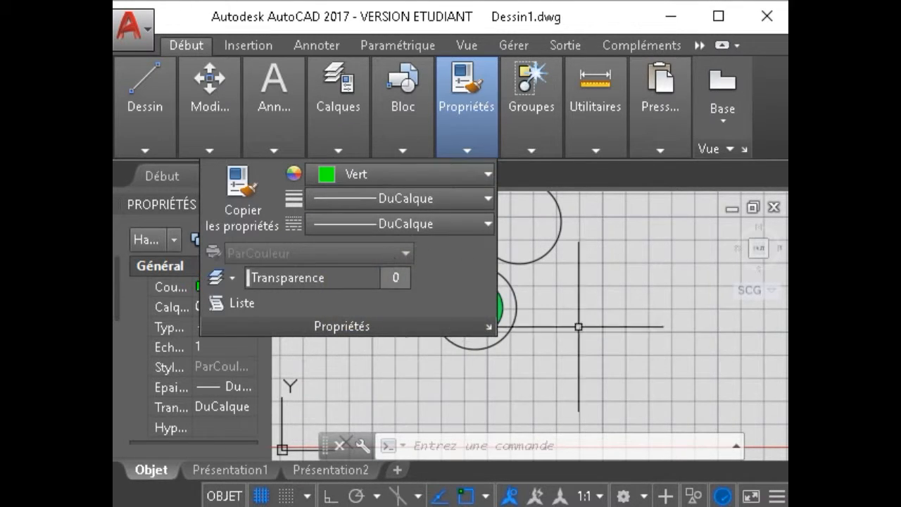
click(604, 319)
click(595, 278)
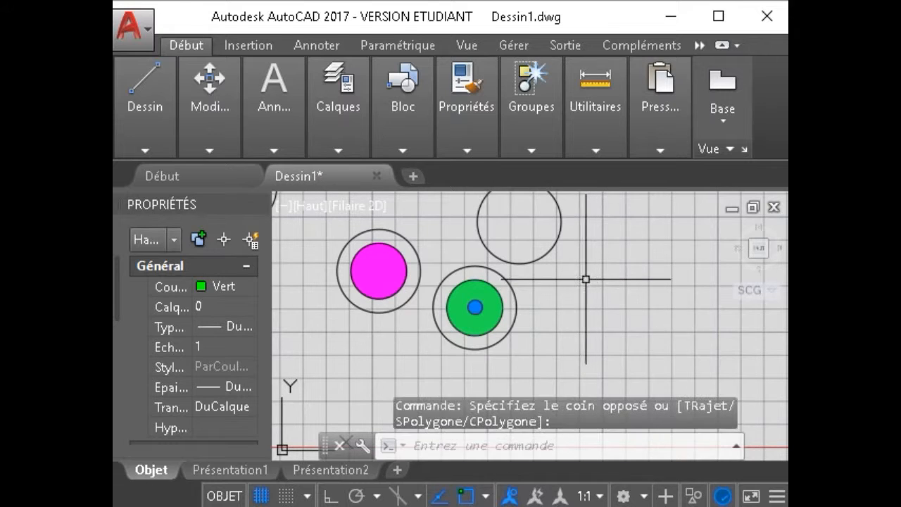
key(Escape)
- Define a block named "cercle vert" from the green-filled circle's three objects, with its base point at the circle's centre
click(527, 302)
click(452, 291)
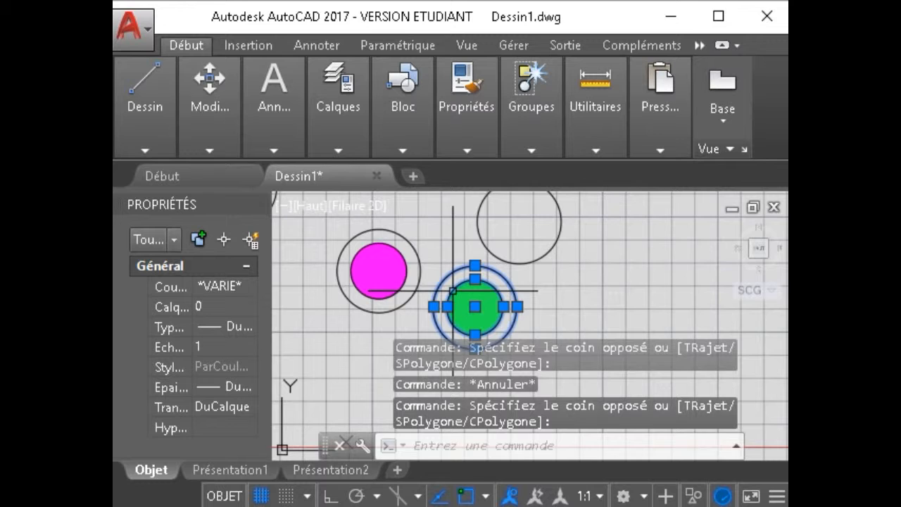
text(B)
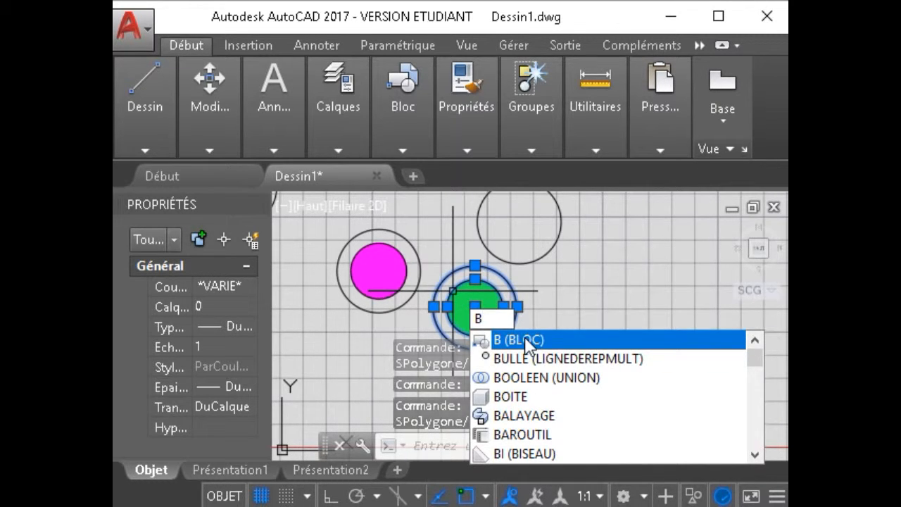
click(526, 339)
drag(582, 191, 489, 80)
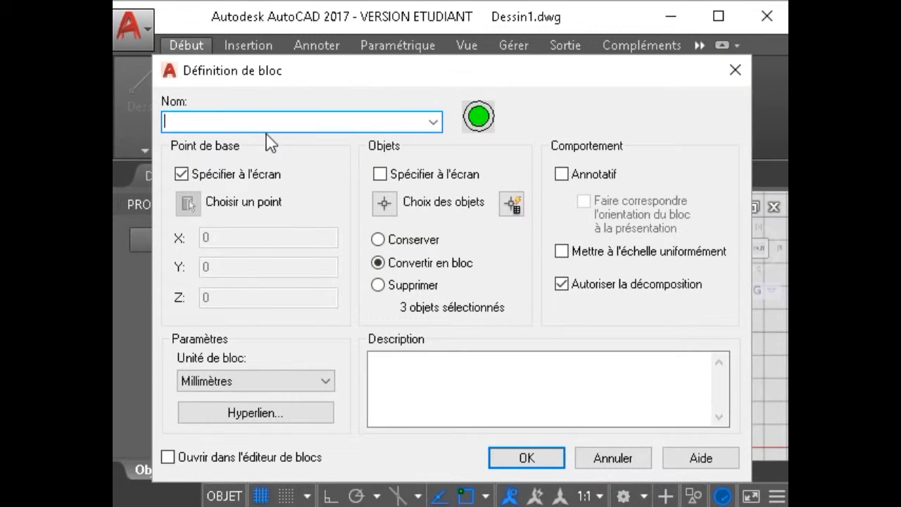
text(cercke)
key(BackSpace)
key(BackSpace)
text(levi)
key(BackSpace)
key(BackSpace)
text(c)
key(BackSpace)
text(ver)
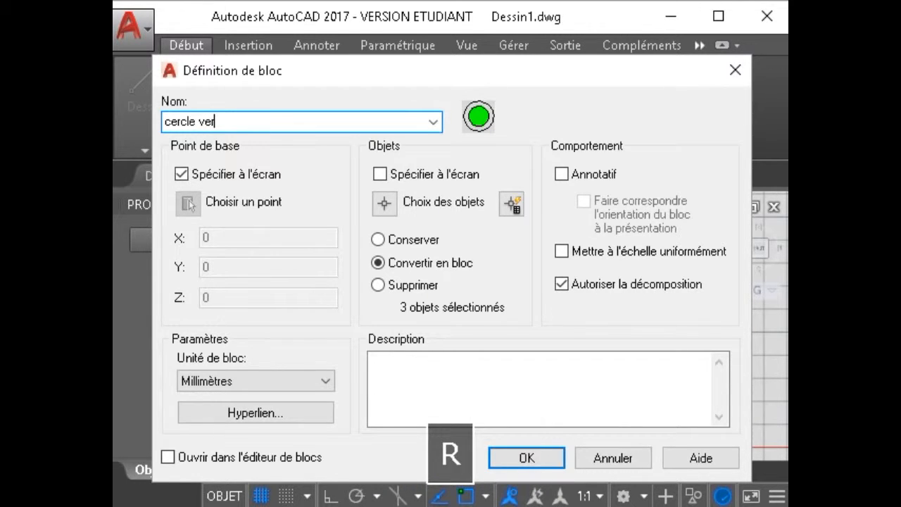
text(t)
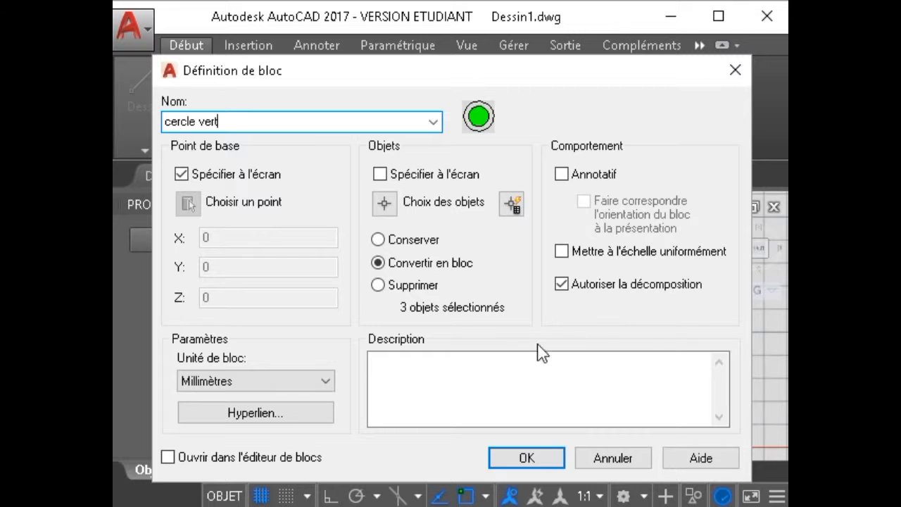
click(523, 457)
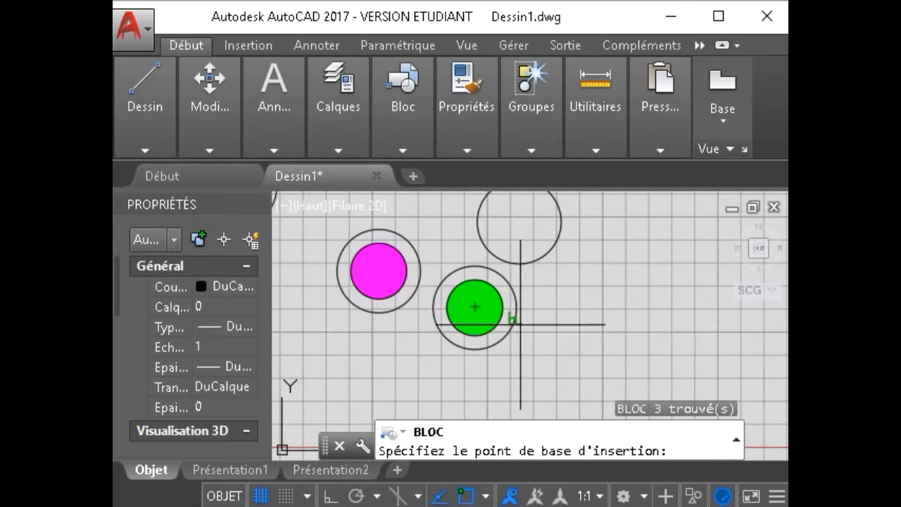
click(475, 307)
- Explode the green circle block back into its separate objects
click(478, 273)
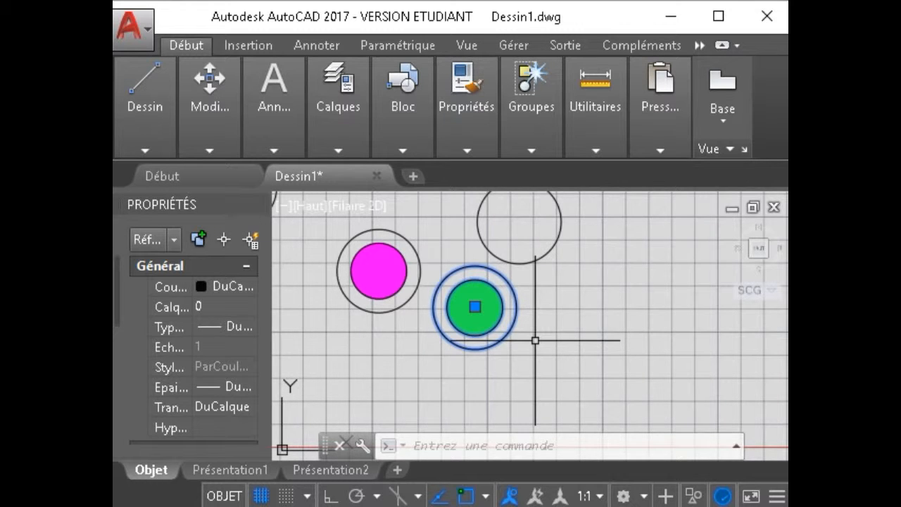
text(dec)
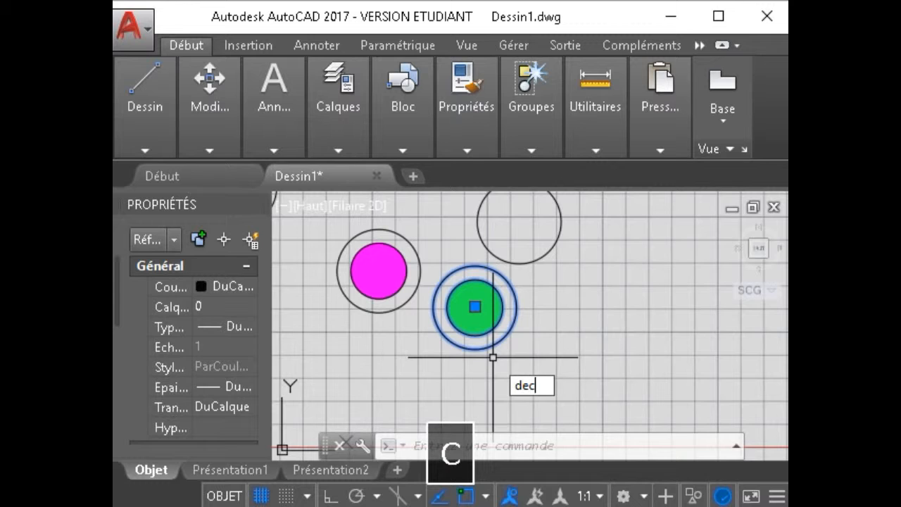
click(579, 424)
- Define a block named "cercle vert 2" from the exploded green circle's three objects, with its base point at 0, 0, 0
click(553, 312)
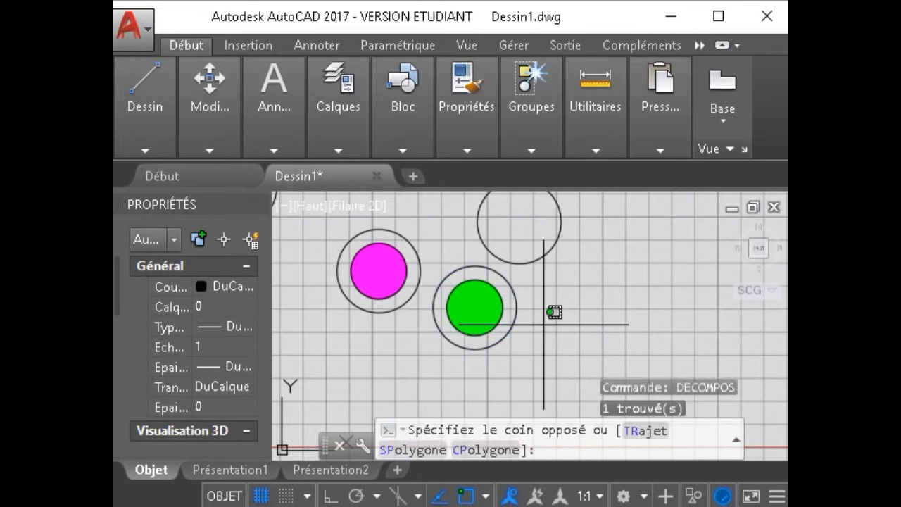
text(b)
key(space)
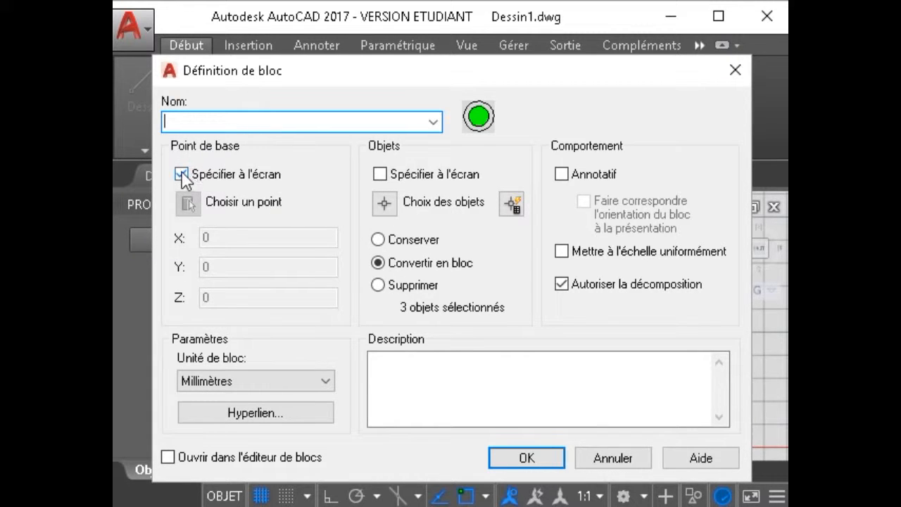
click(182, 175)
click(252, 122)
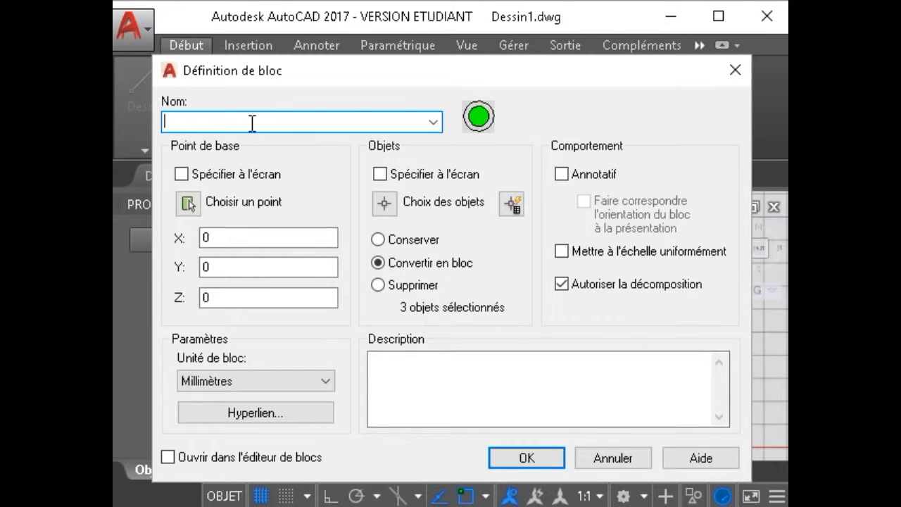
text(cercle)
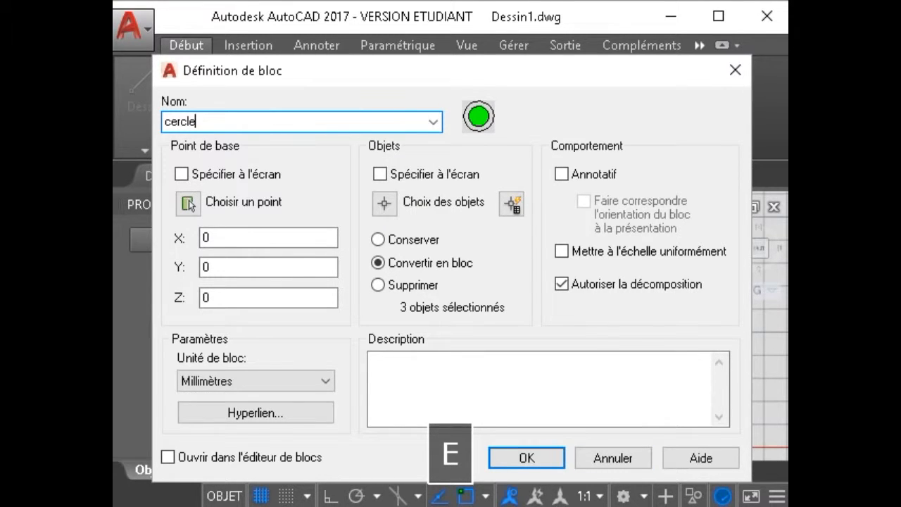
text( vert 2)
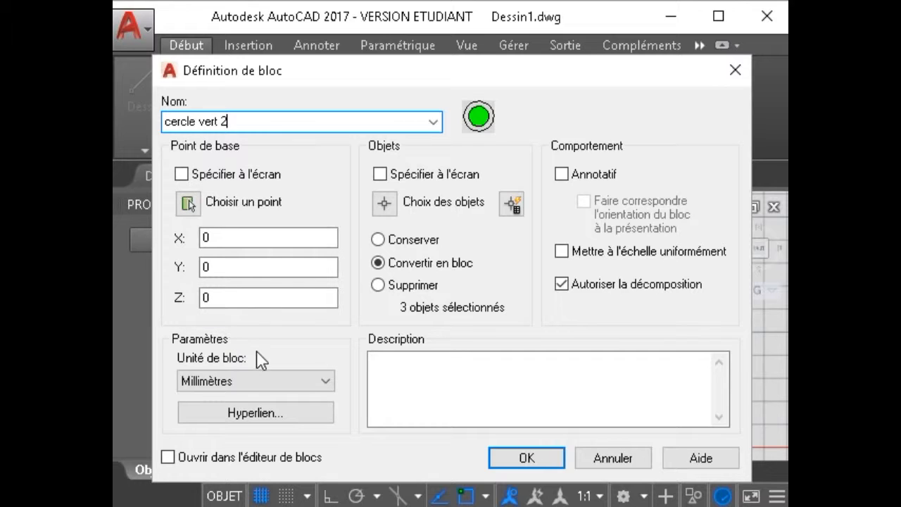
click(538, 462)
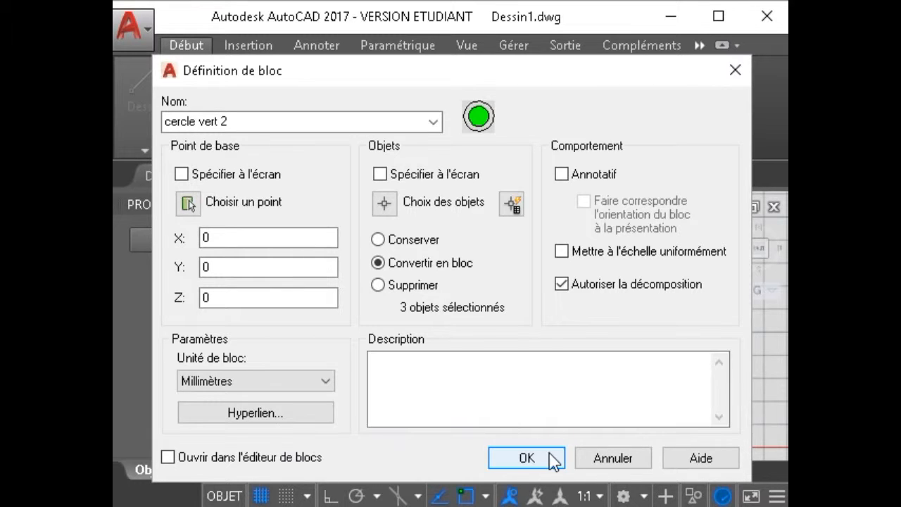
click(527, 458)
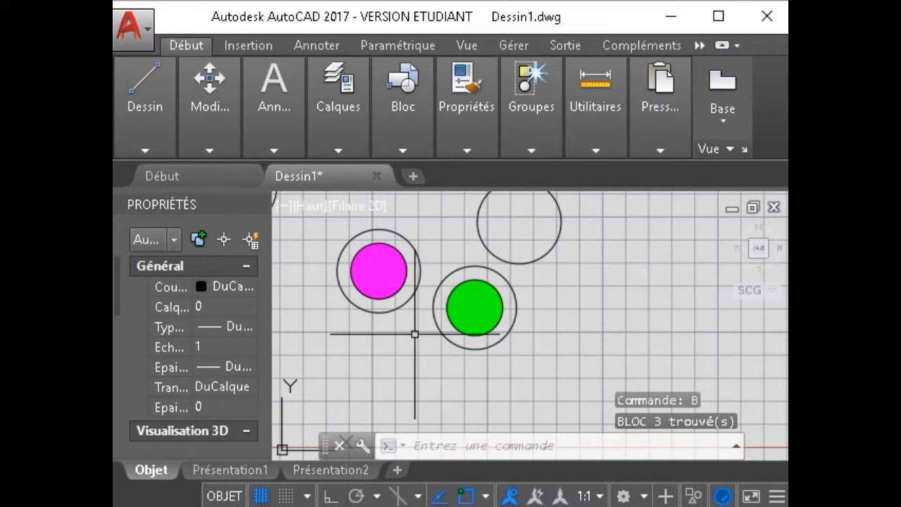
- Insert a copy of the "cercle vert" block in the empty area to the right of the existing circles
scroll(409, 320, down, 8)
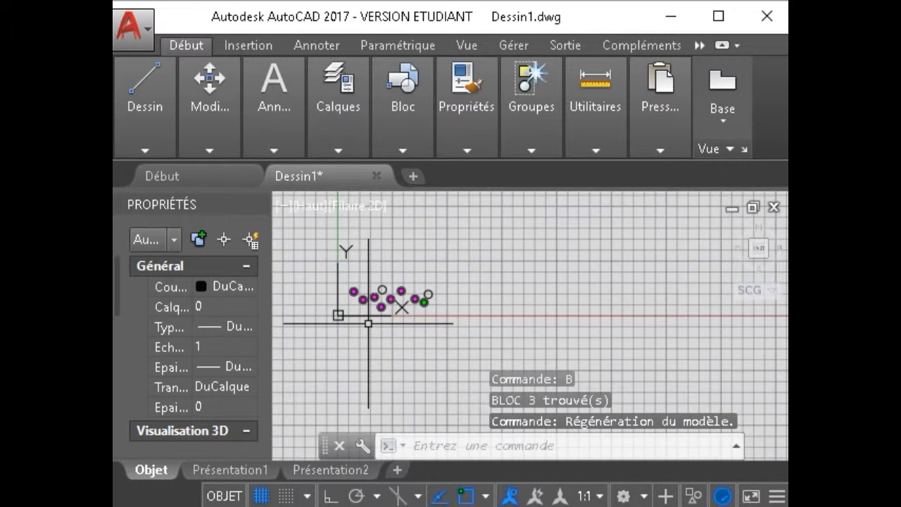
scroll(376, 311, up, 2)
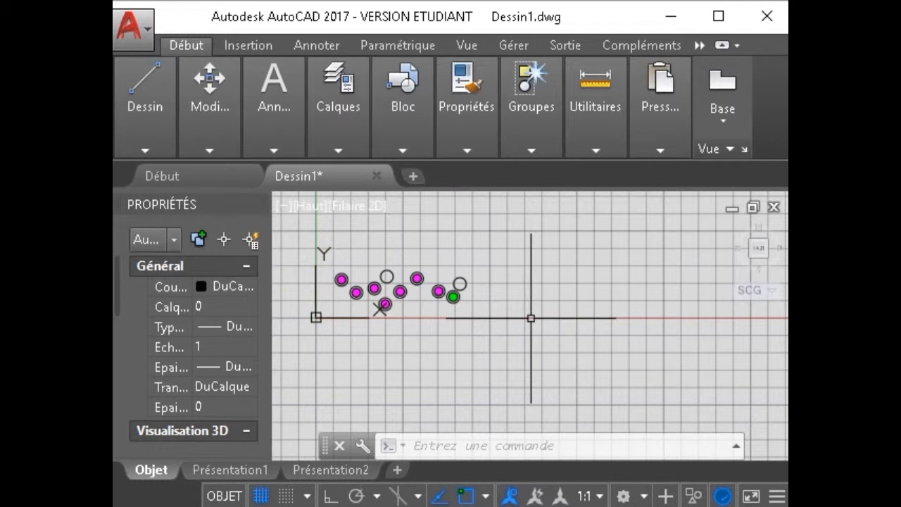
text(U)
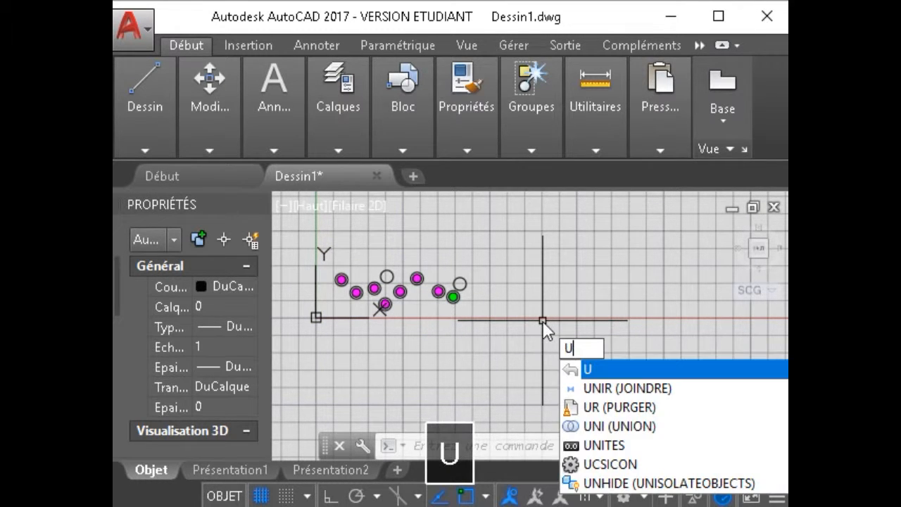
key(BackSpace)
text(I)
key(space)
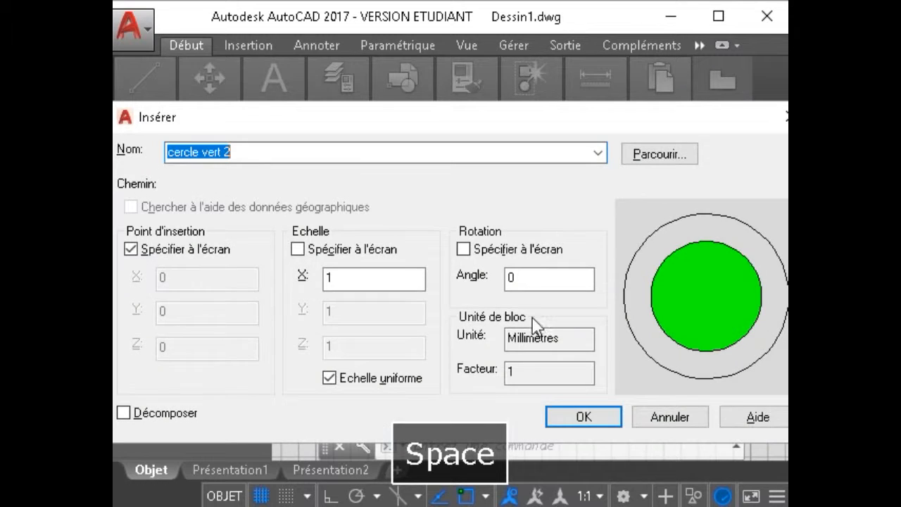
click(598, 153)
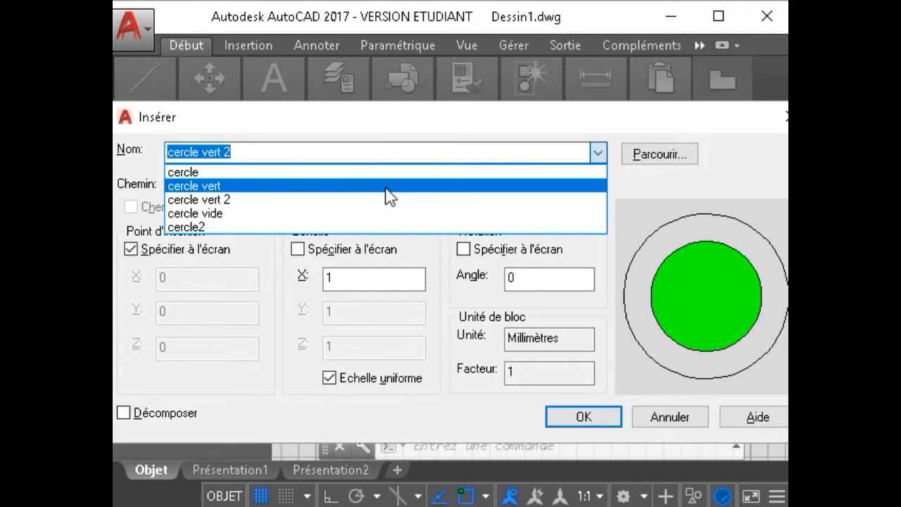
click(389, 185)
click(584, 417)
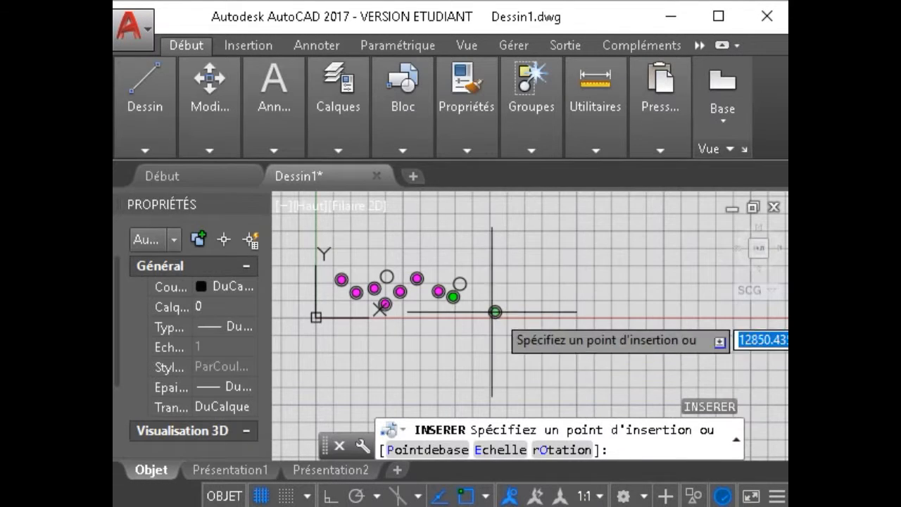
scroll(465, 299, up, 3)
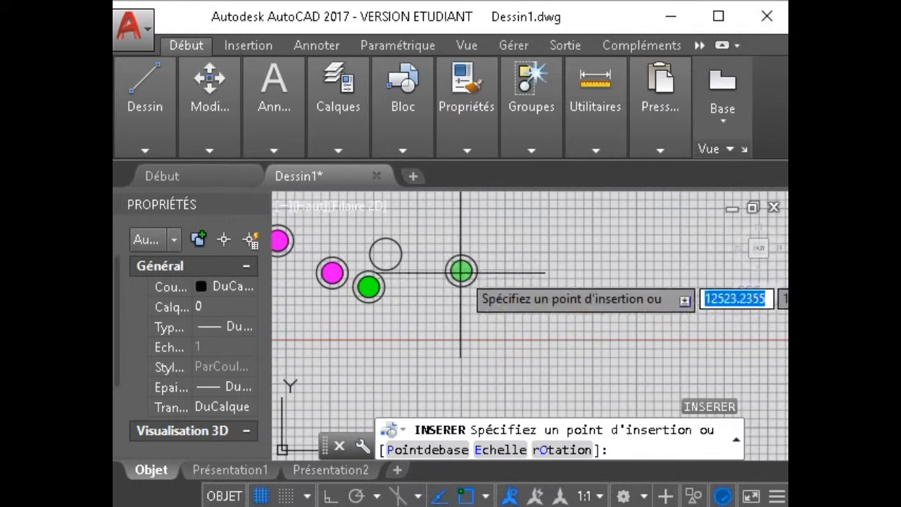
scroll(486, 276, down, 3)
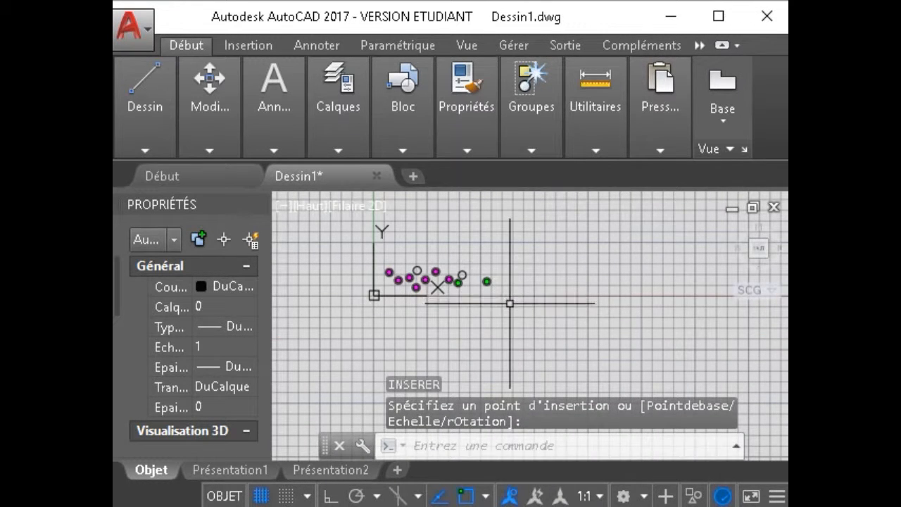
- Insert a copy of the "cercle vert 2" block, placing its insertion point just right of the inserted "cercle vert" block
text(i)
key(space)
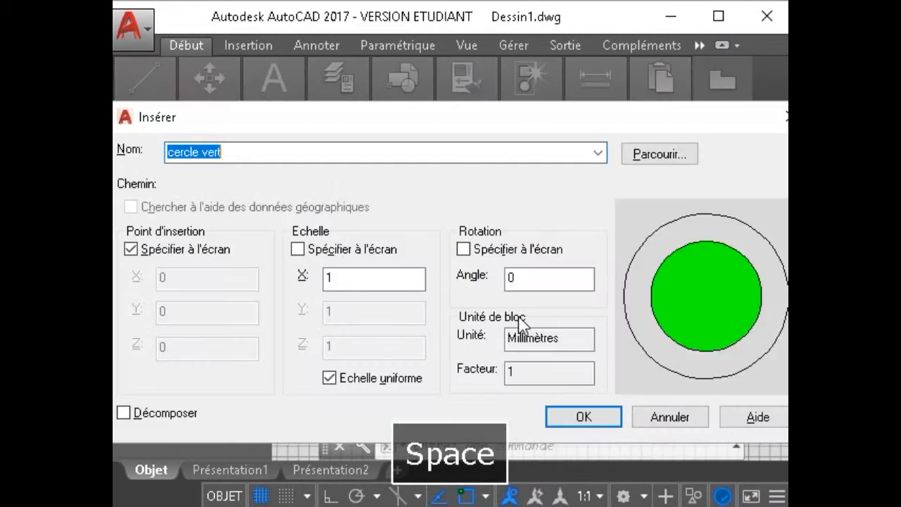
click(598, 153)
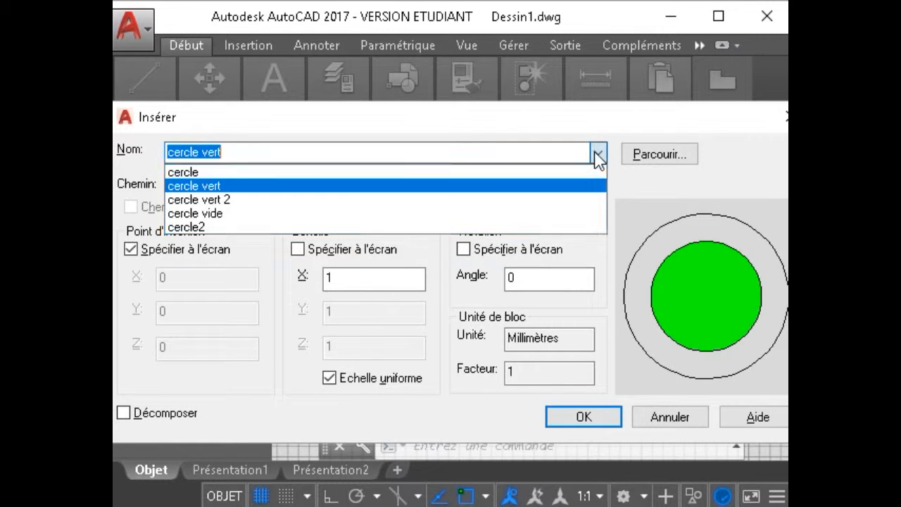
click(501, 202)
click(586, 421)
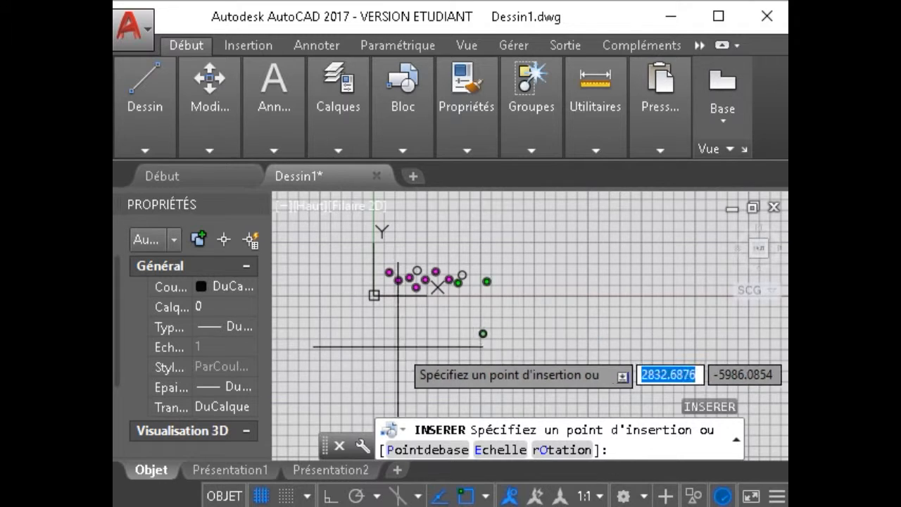
scroll(503, 312, up, 2)
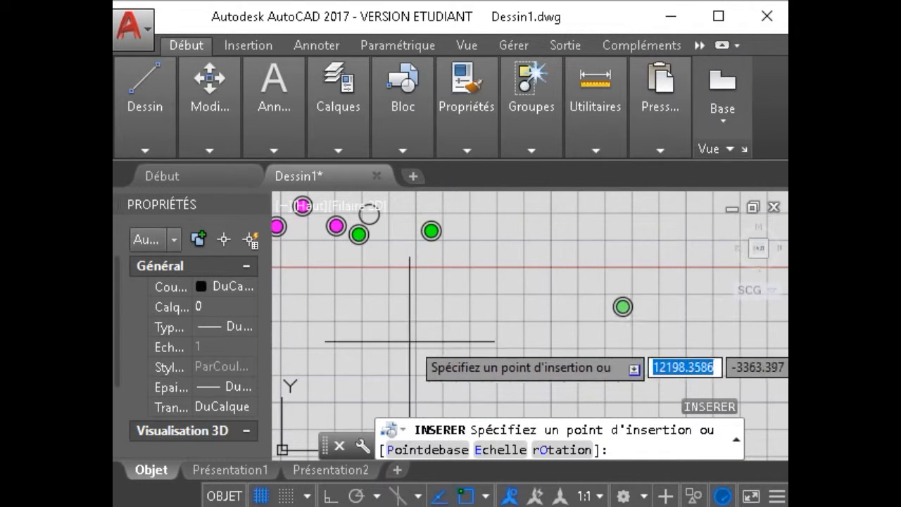
scroll(432, 338, down, 1)
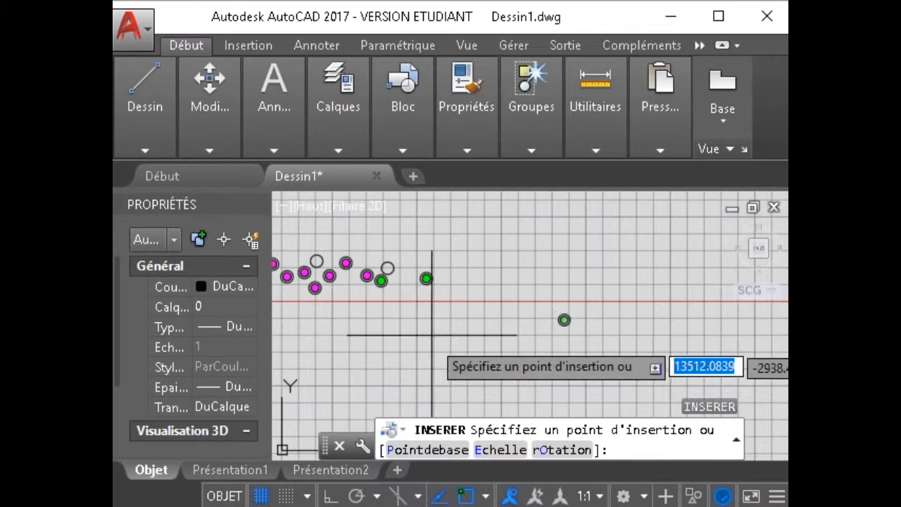
click(465, 289)
- Open the inserted "cercle vert 2" block in the Block Editor and examine where its circles lie relative to the origin
click(598, 269)
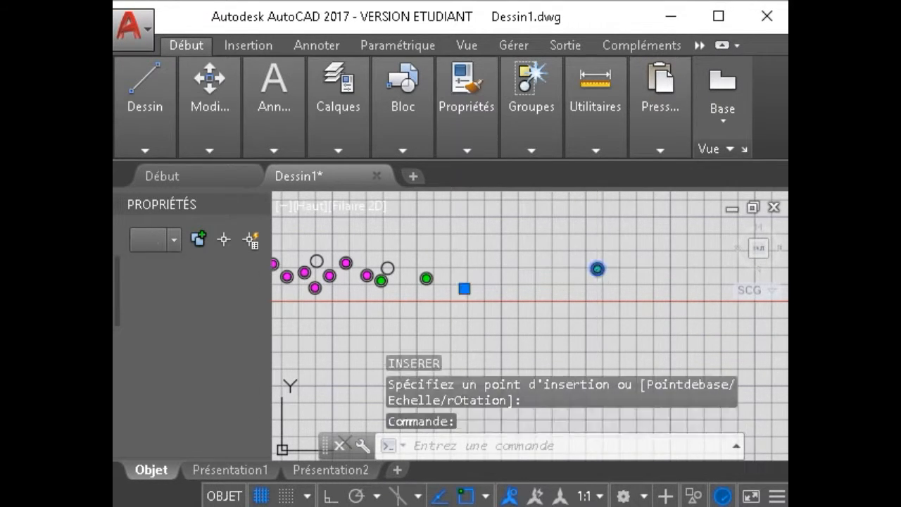
double_click(597, 269)
click(497, 451)
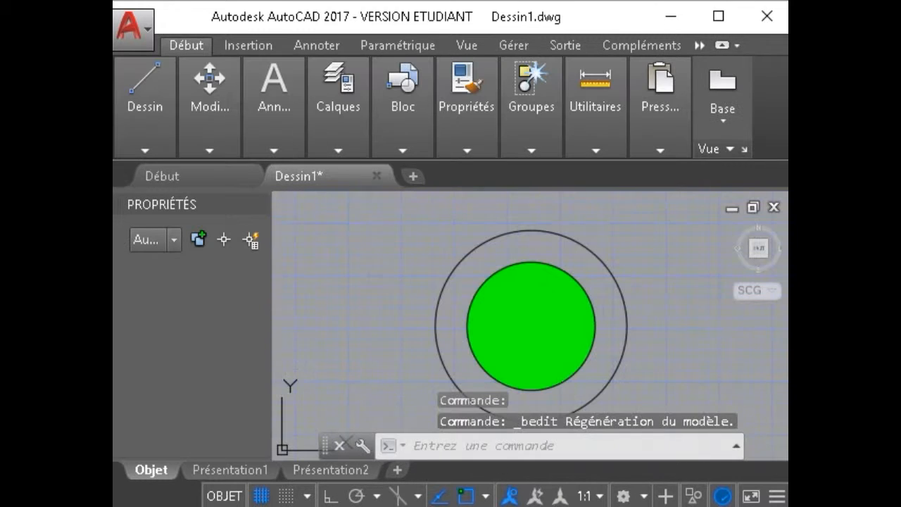
scroll(483, 315, down, 6)
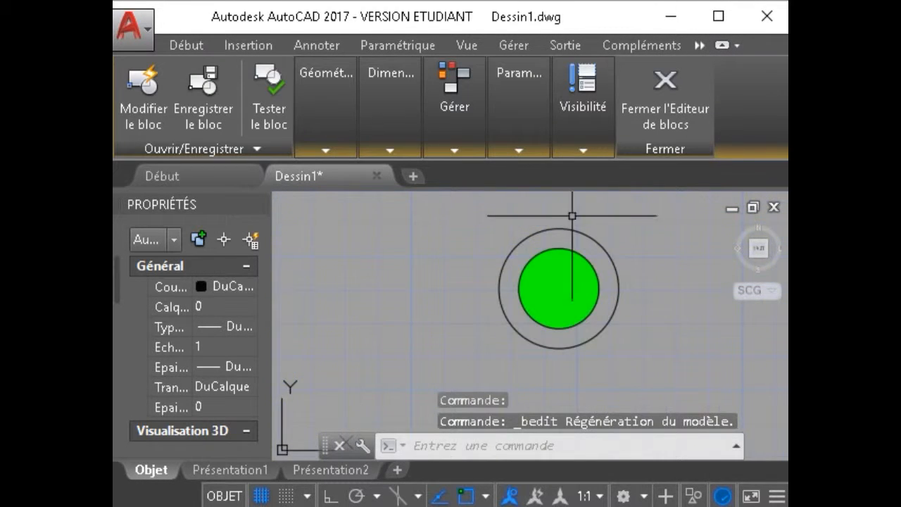
scroll(518, 265, up, 2)
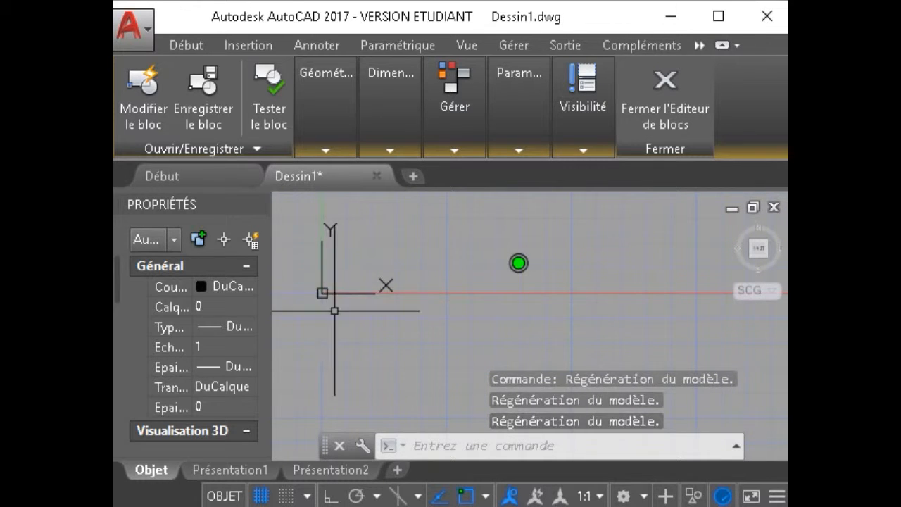
scroll(421, 295, down, 5)
scroll(437, 286, down, 10)
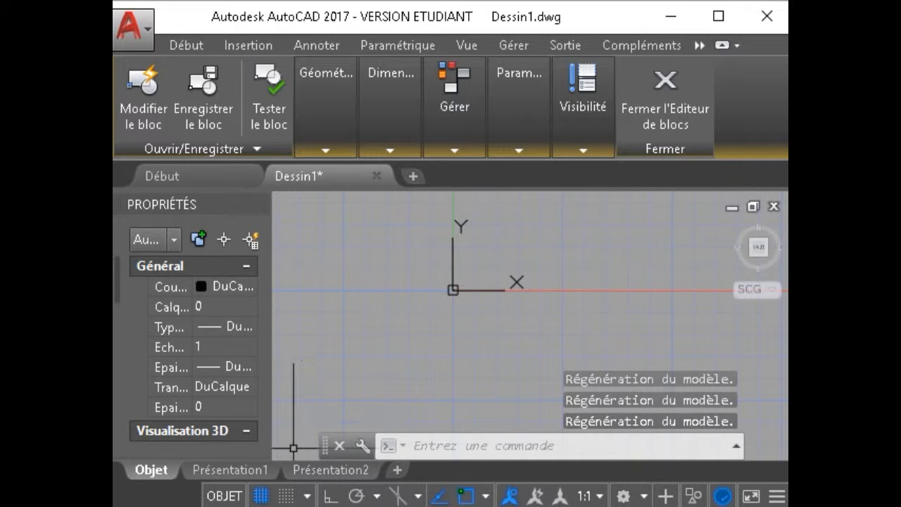
scroll(449, 267, up, 8)
scroll(447, 282, up, 8)
middle_drag(439, 374, 421, 260)
scroll(467, 277, up, 4)
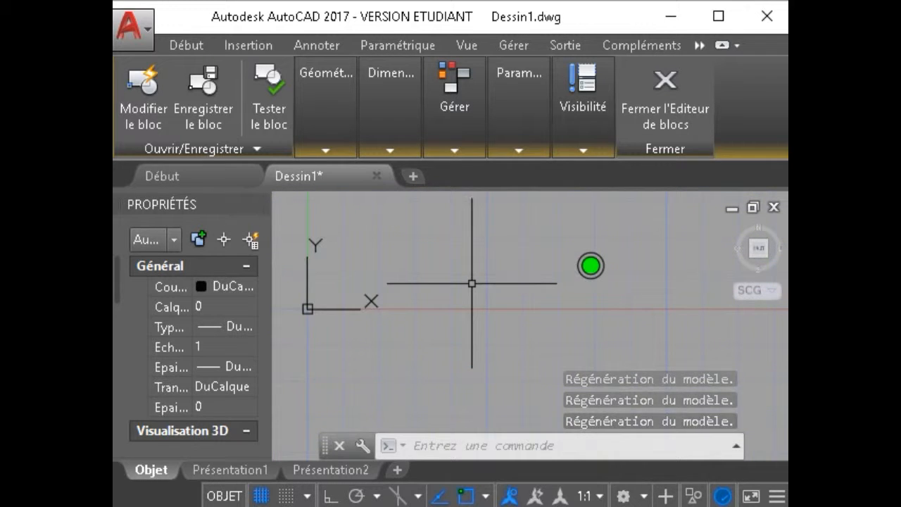
- Move the block's two circles and green fill from the circles' centre to the origin of the Block Editor
click(609, 296)
click(571, 247)
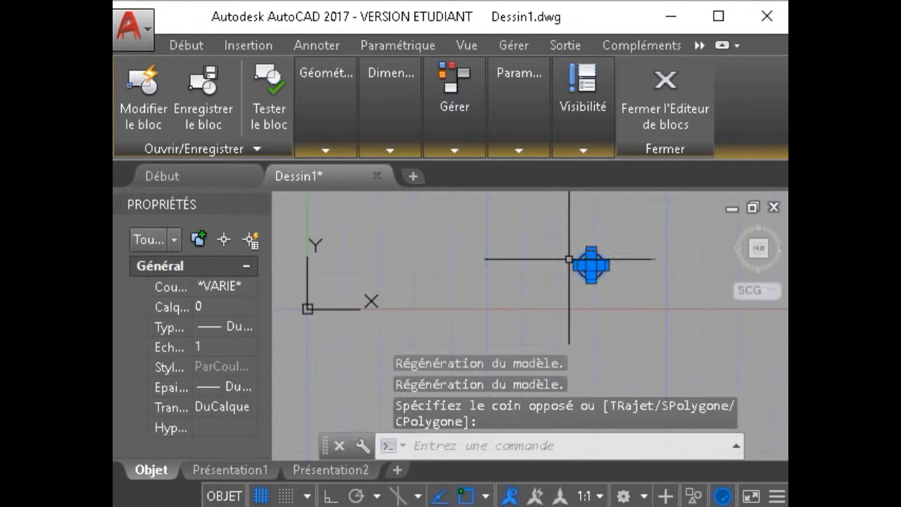
text(D)
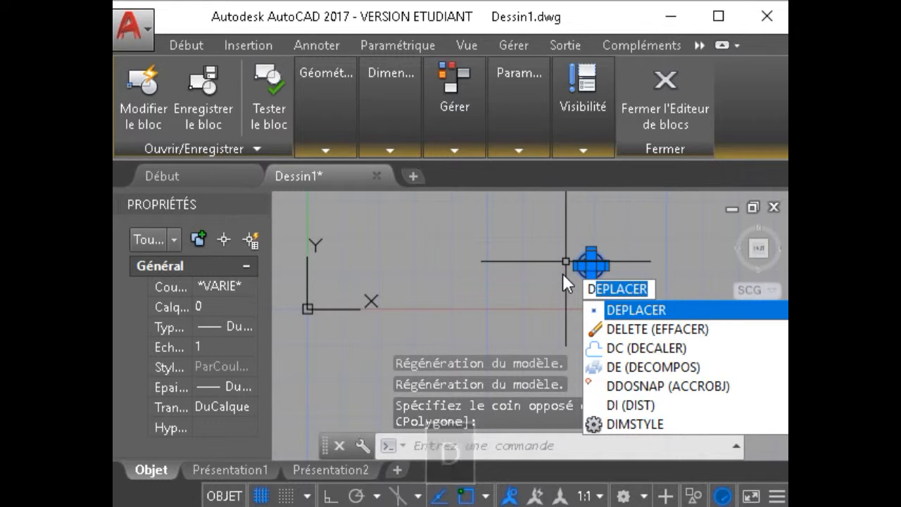
text(P)
key(space)
scroll(581, 269, up, 4)
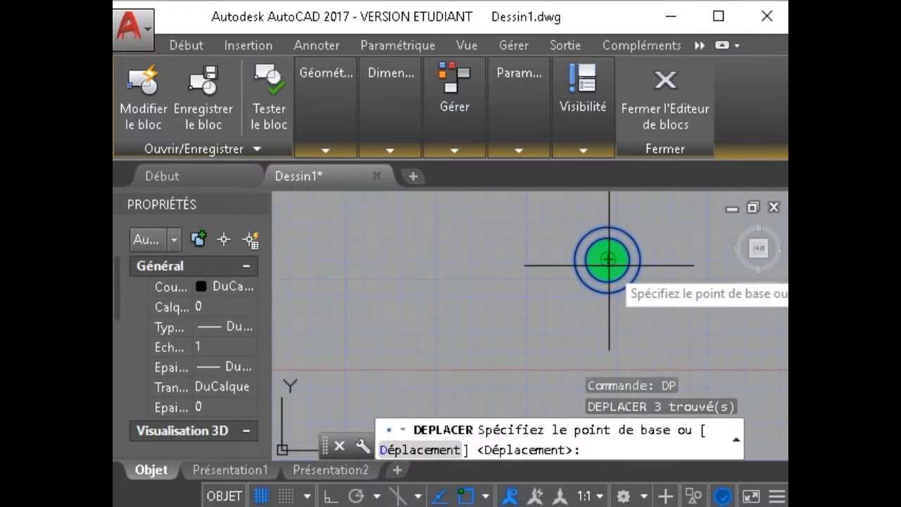
click(609, 259)
middle_drag(685, 310, 523, 252)
scroll(558, 285, up, 4)
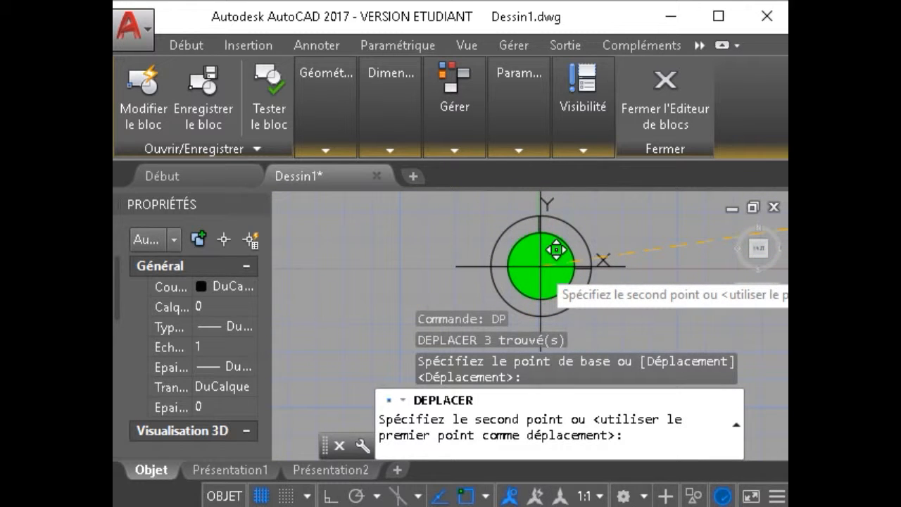
scroll(556, 252, up, 4)
scroll(556, 251, down, 3)
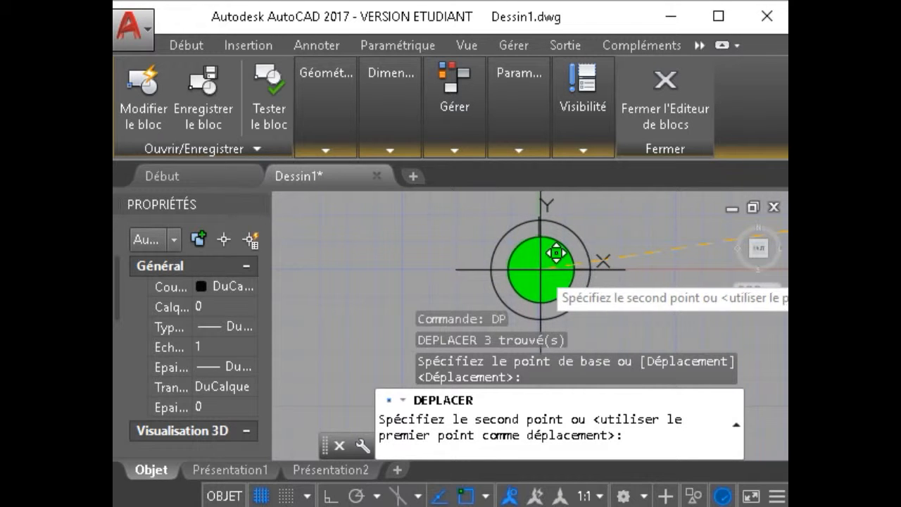
click(556, 252)
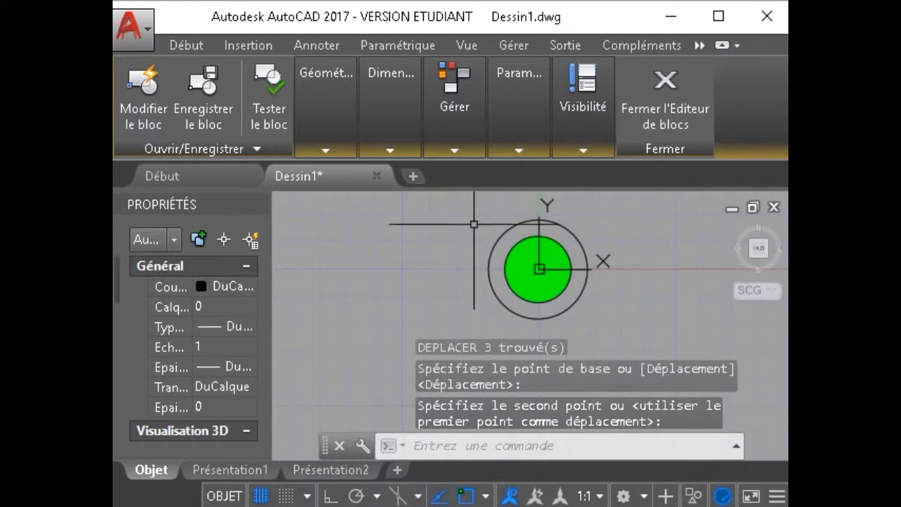
- Close the Block Editor, saving the changes to "cercle vert 2", and check the insertion point of the placed block
click(670, 123)
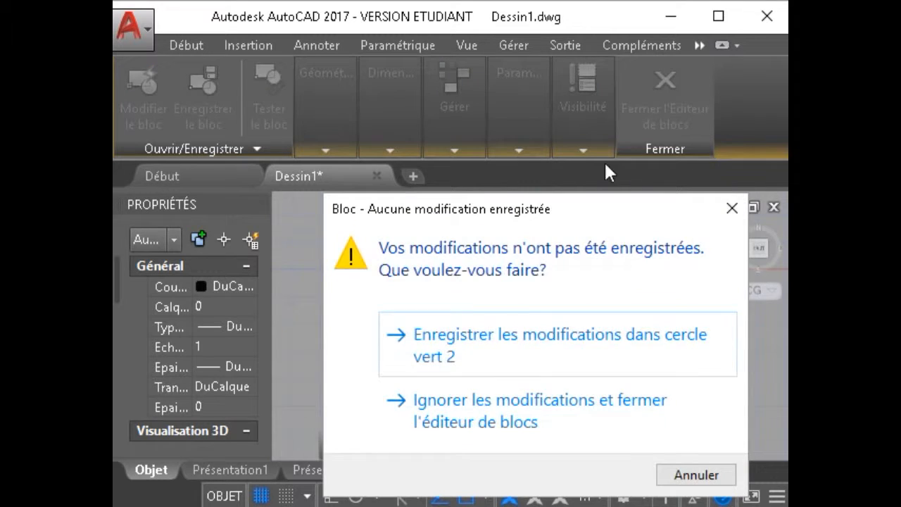
click(488, 365)
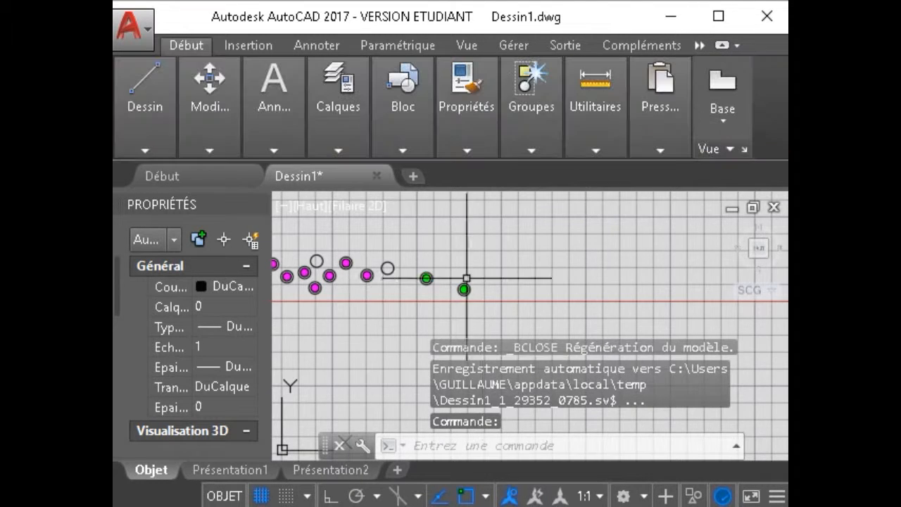
scroll(481, 298, up, 6)
click(443, 298)
click(402, 260)
key(Escape)
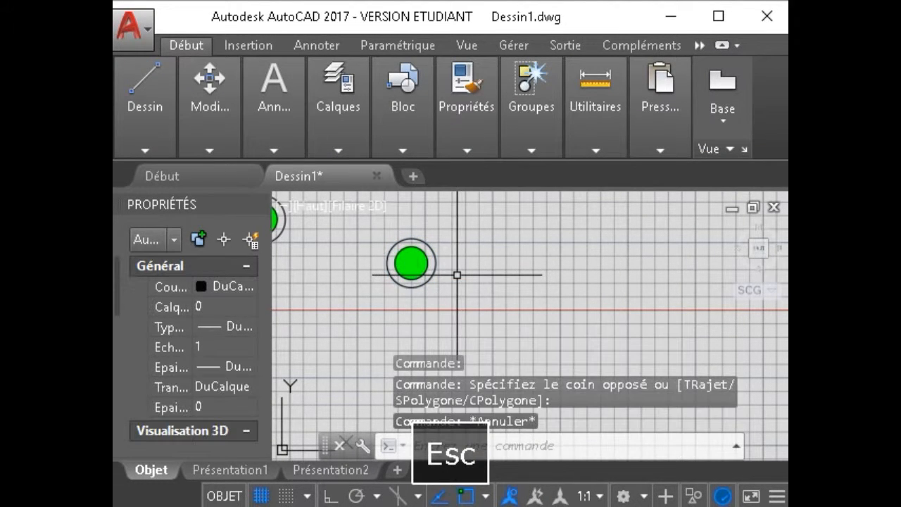
- Select the two green circle blocks one after the other to compare their insertion points, and clear the selection
scroll(406, 271, up, 4)
click(519, 305)
click(355, 231)
scroll(488, 322, down, 5)
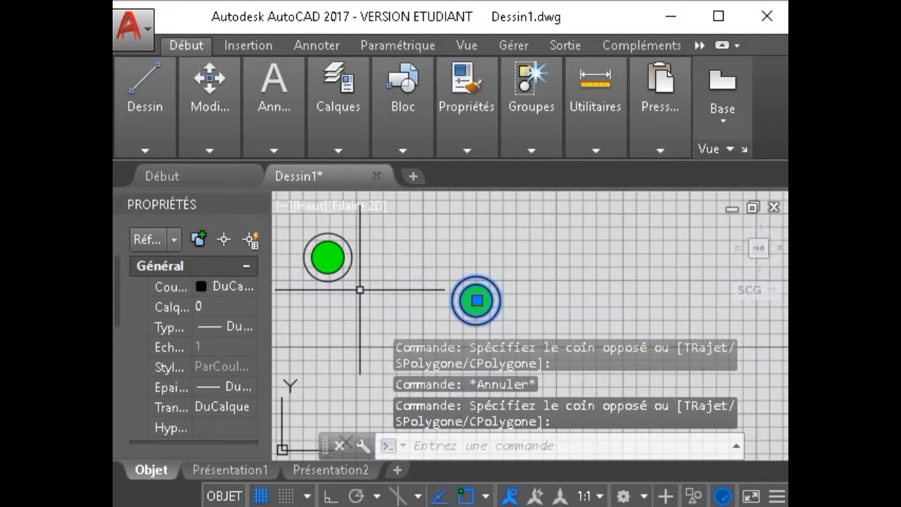
click(360, 290)
click(300, 231)
scroll(391, 291, up, 5)
middle_drag(381, 293, 543, 308)
scroll(423, 298, down, 5)
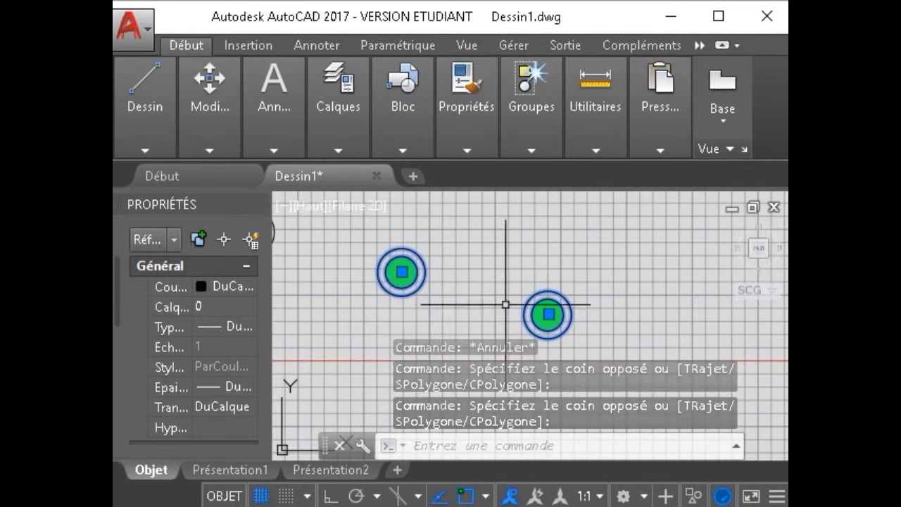
key(Escape)
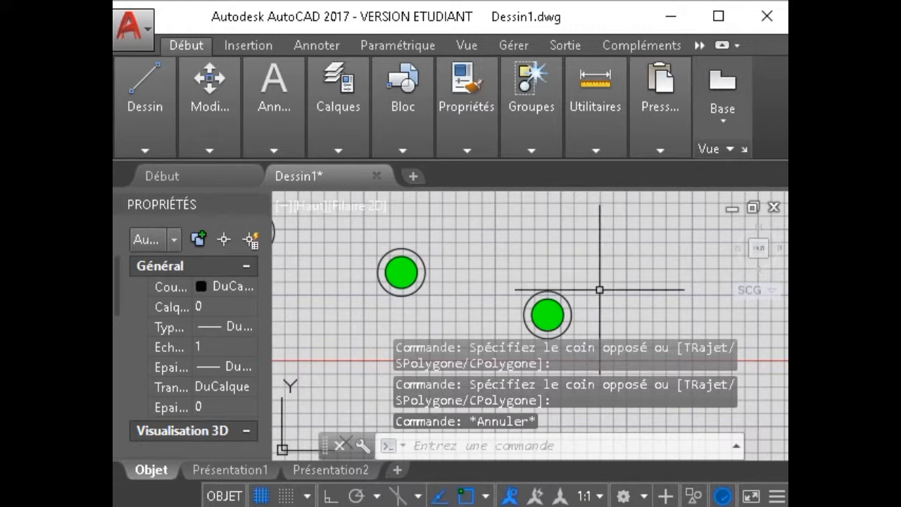
- Insert one copy each of the "cercle vert 2" and "cercle vert" blocks beside the existing green blocks
key(space)
click(583, 417)
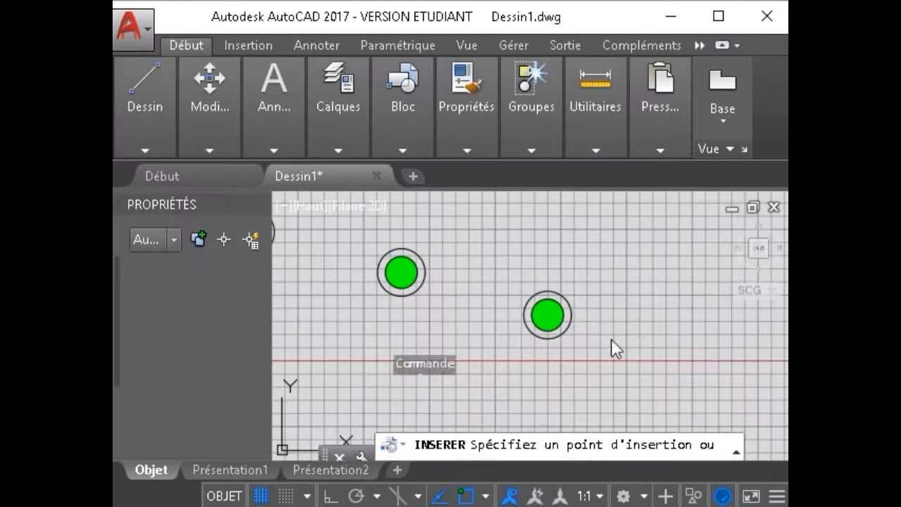
text(i)
key(space)
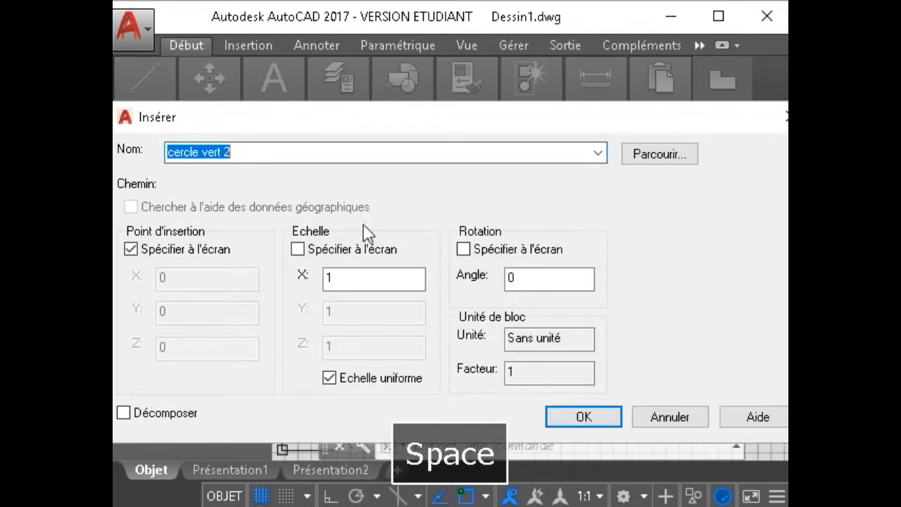
click(588, 153)
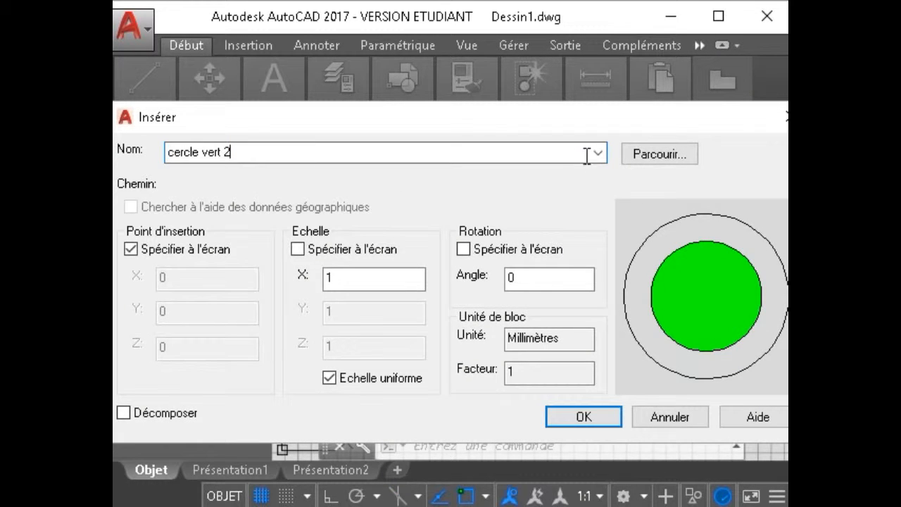
click(597, 154)
click(475, 183)
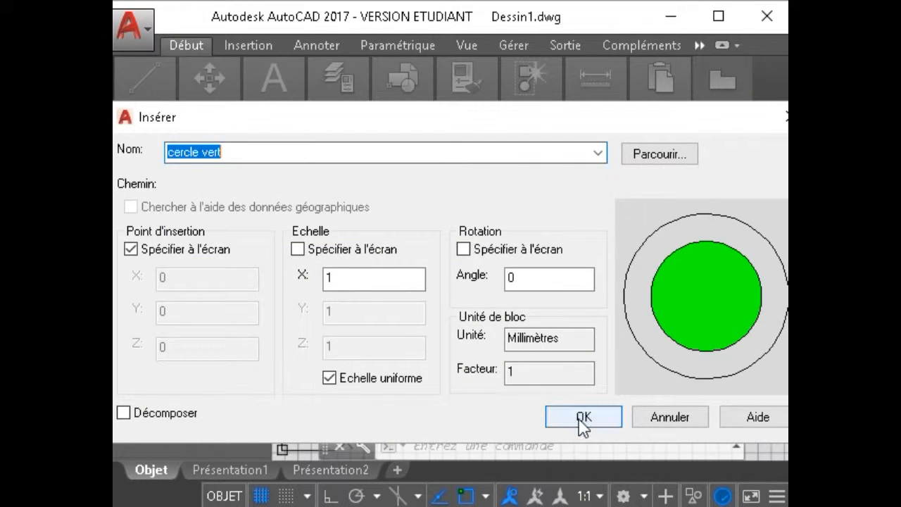
click(583, 417)
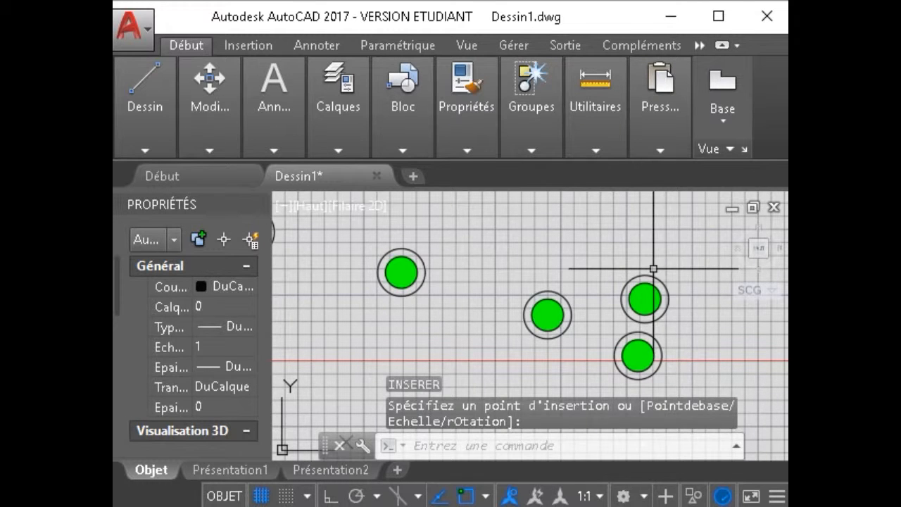
scroll(444, 345, down, 4)
scroll(439, 342, up, 5)
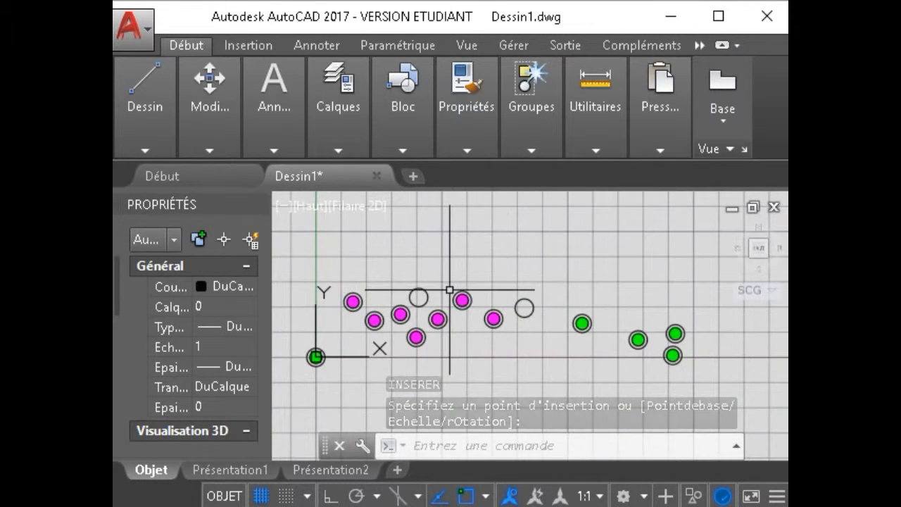
click(439, 319)
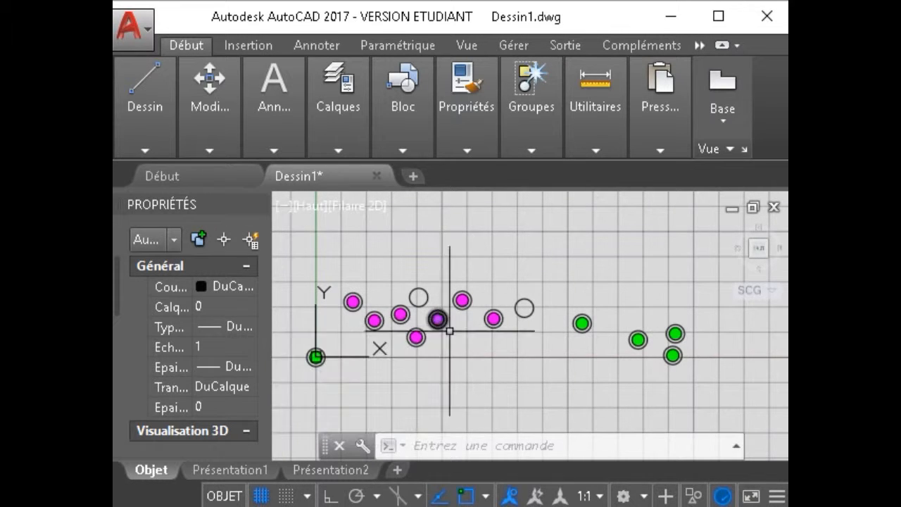
scroll(449, 331, up, 3)
click(403, 305)
text(dec)
key(Return)
key(Escape)
- Explode the magenta circle block just beside the empty circle
click(469, 326)
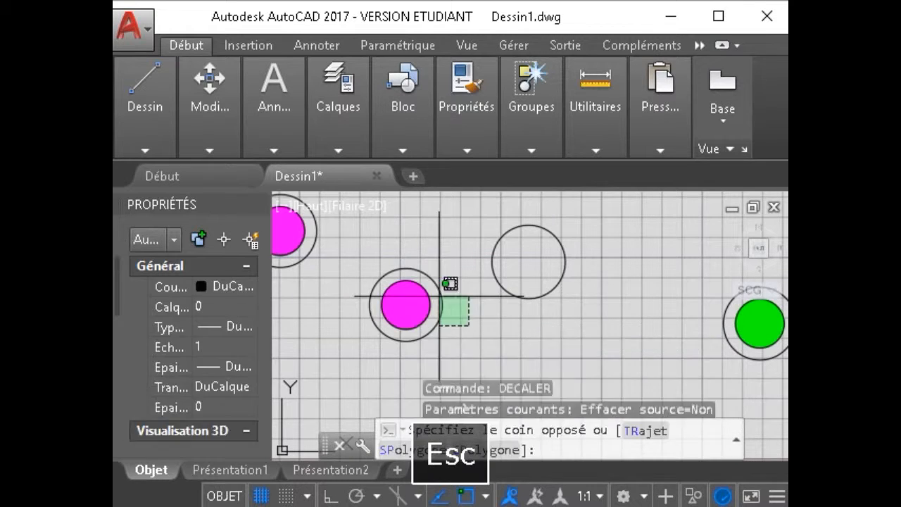
click(430, 290)
text(dec)
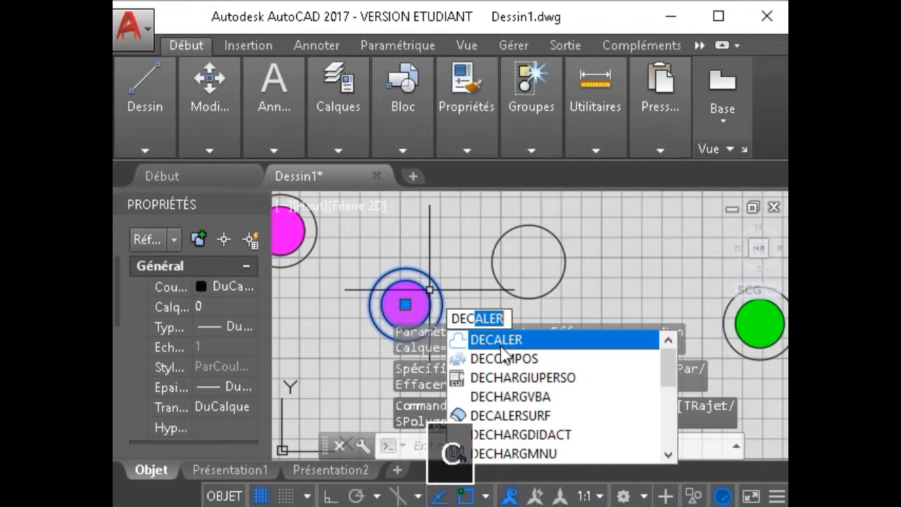
click(517, 361)
- Review the base point settings of a new block definition for the exploded magenta fill and circles, and close it without creating a block
click(495, 371)
click(384, 281)
text(b)
key(space)
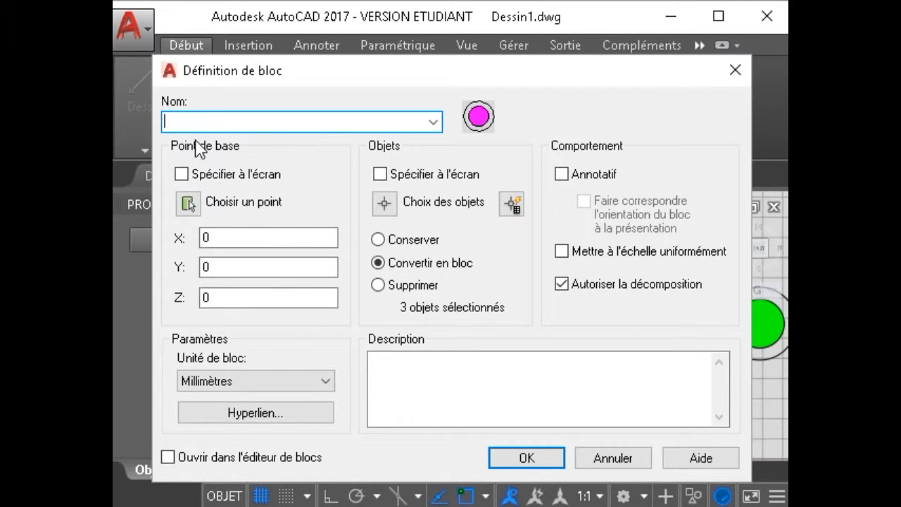
click(734, 71)
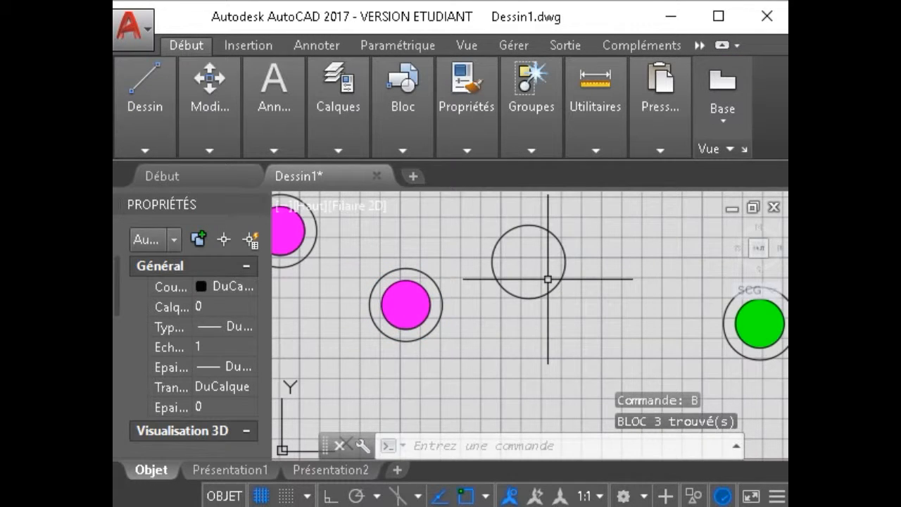